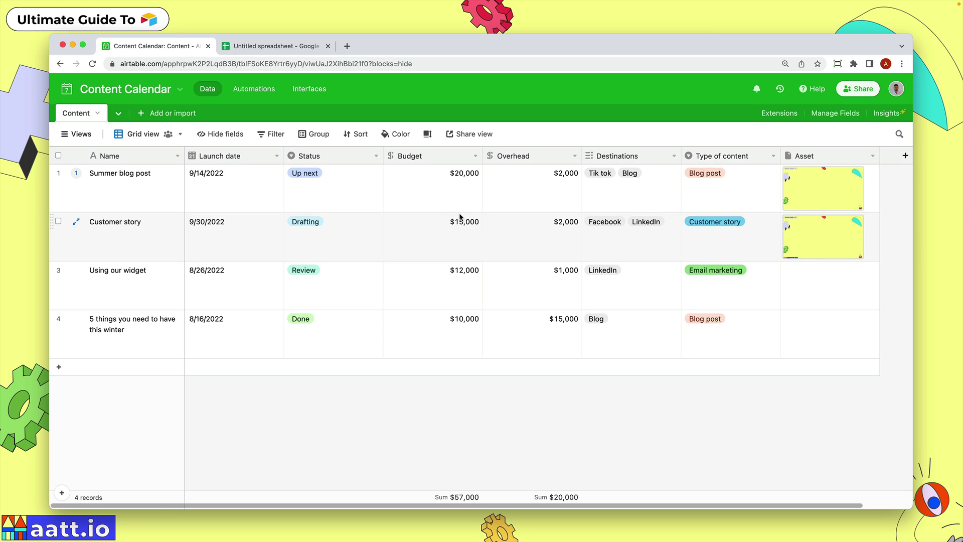
# Review the Summer blog post's Budget, Overhead and Launch date values, then clear the selection.
pyautogui.click(461, 207)
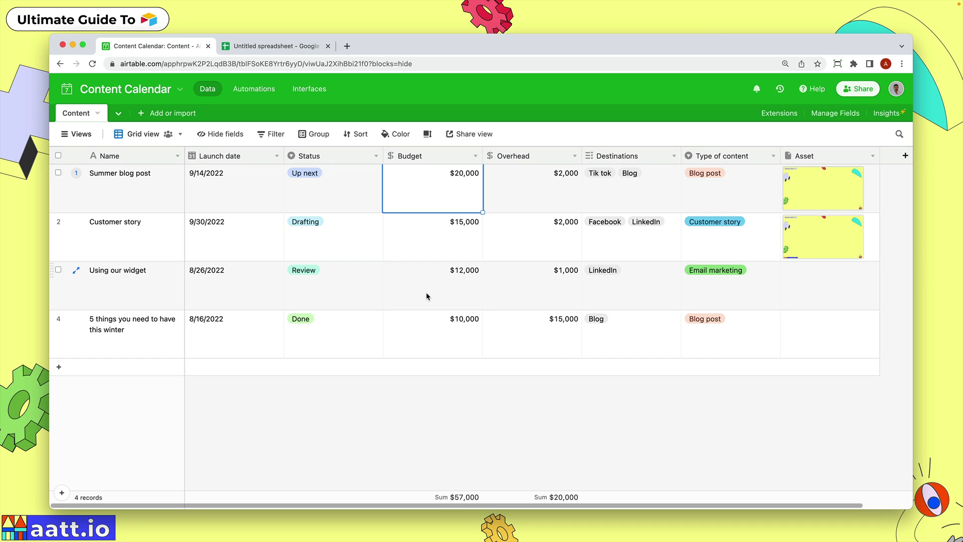
pyautogui.click(530, 190)
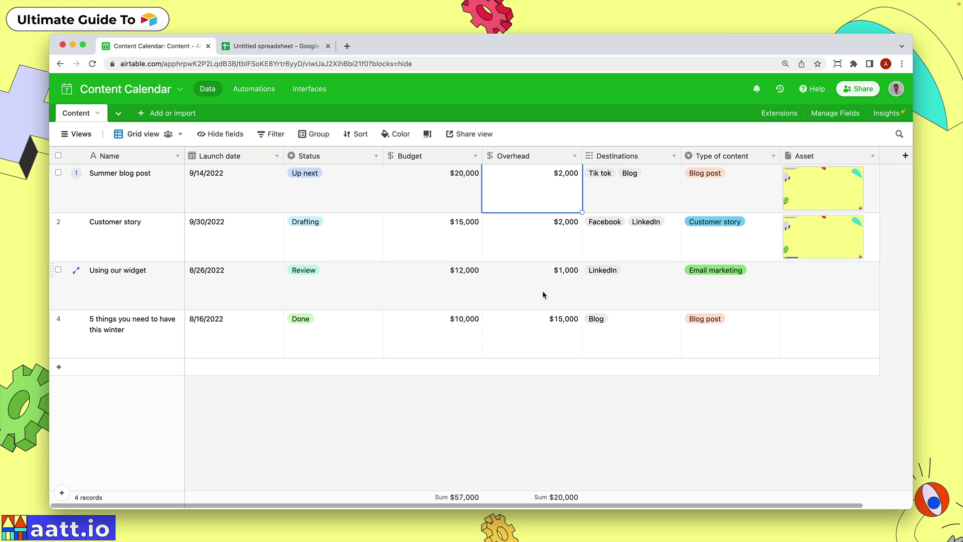
pyautogui.click(257, 196)
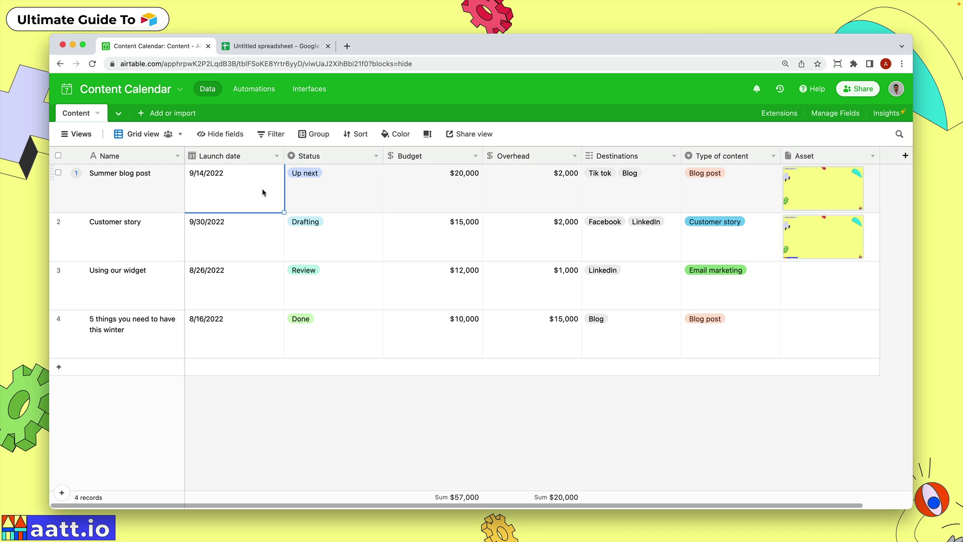
pyautogui.click(442, 408)
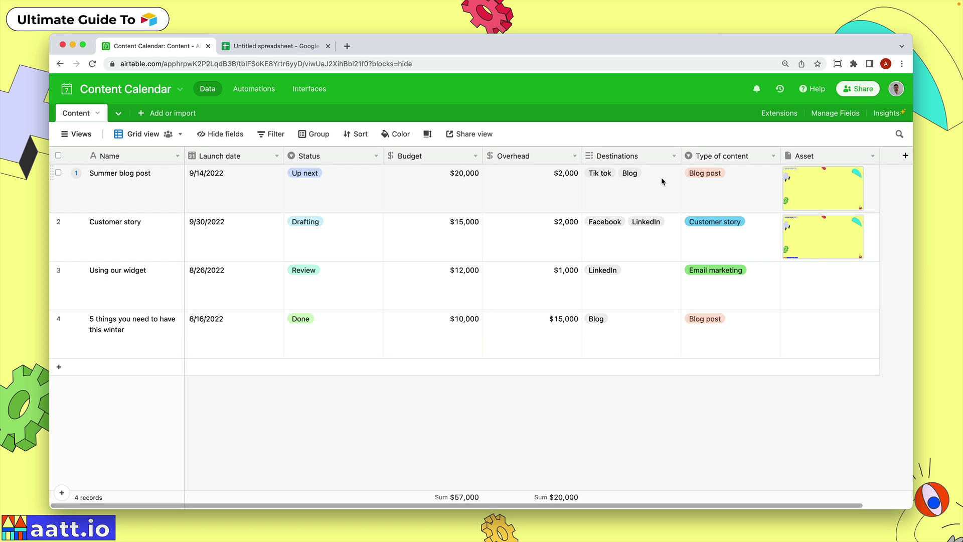
# Insert a Formula field named 'Total budget' to the left of Destinations.
pyautogui.click(673, 156)
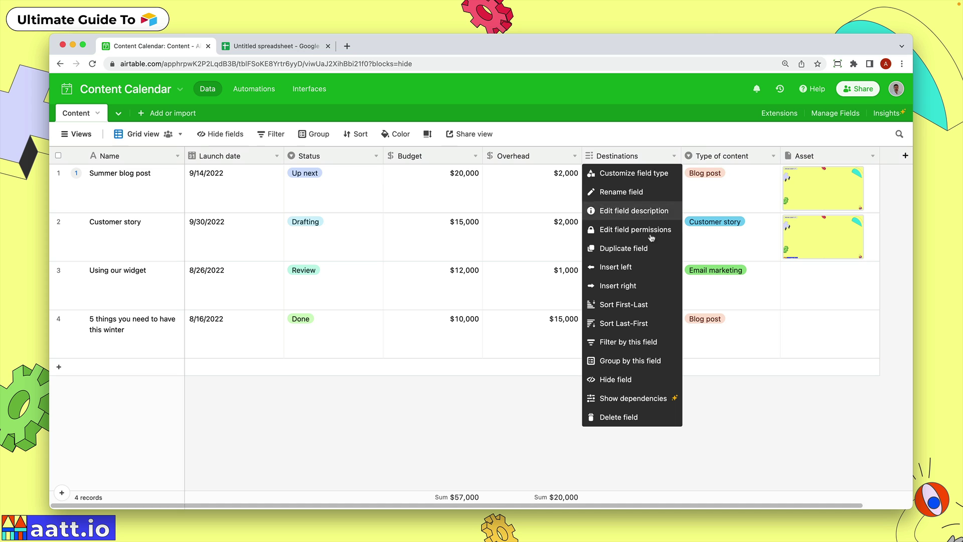
pyautogui.click(641, 276)
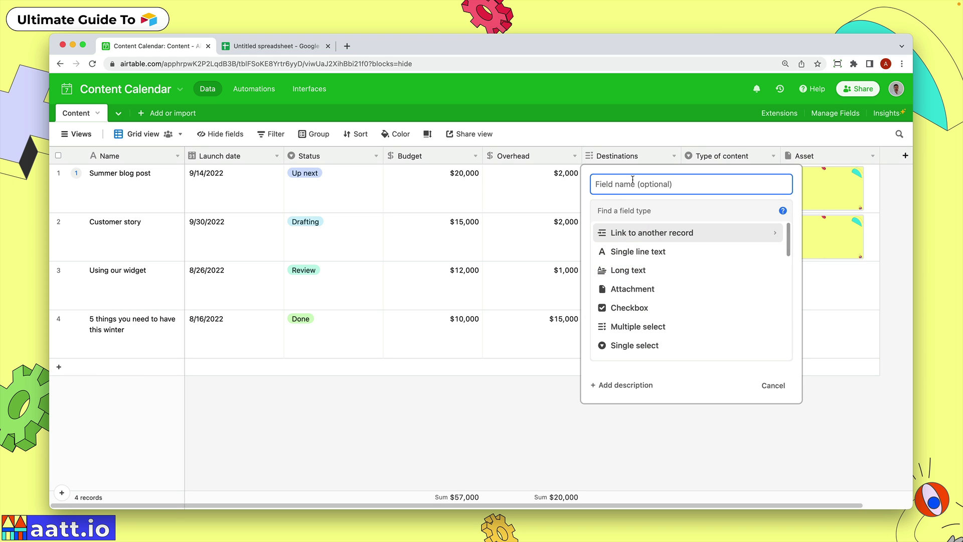
pyautogui.write('Total budget')
pyautogui.click(622, 210)
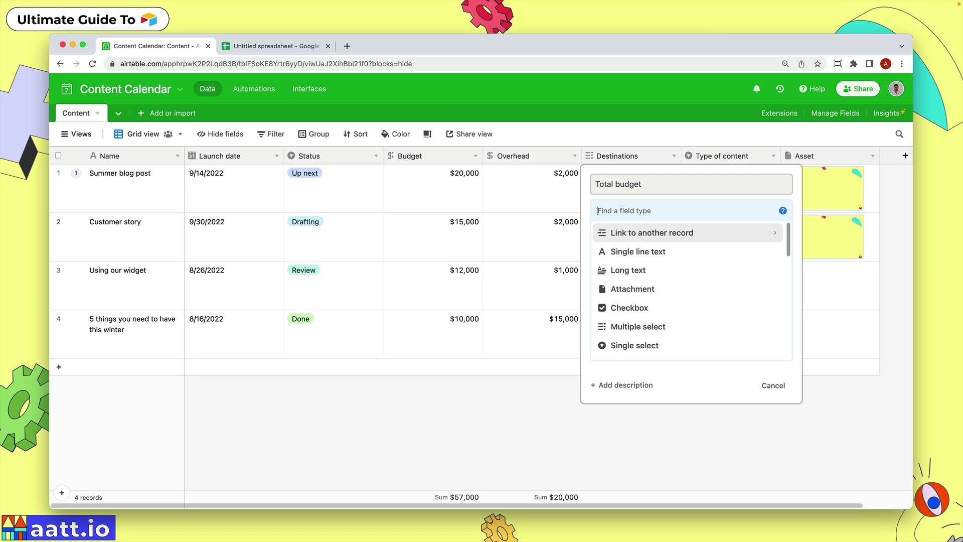
pyautogui.write('form')
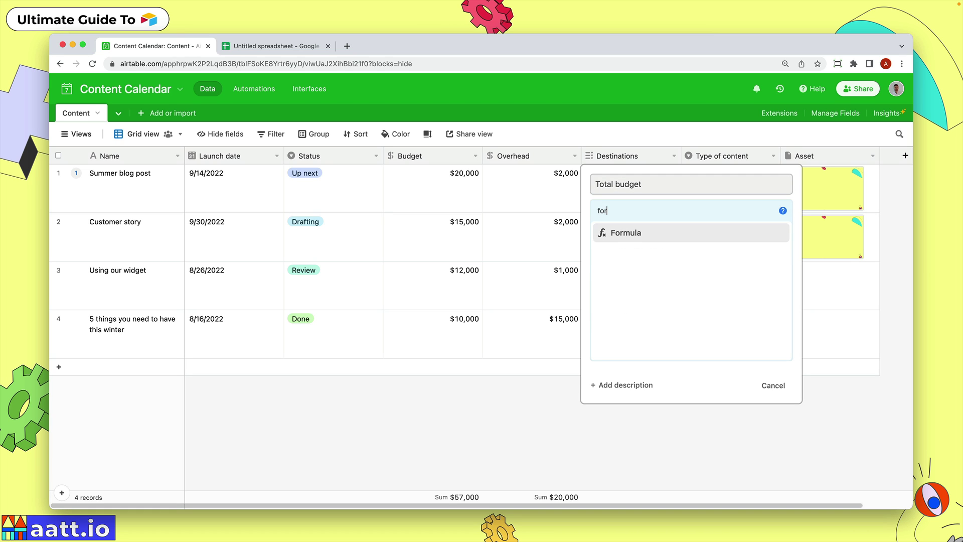
pyautogui.click(655, 231)
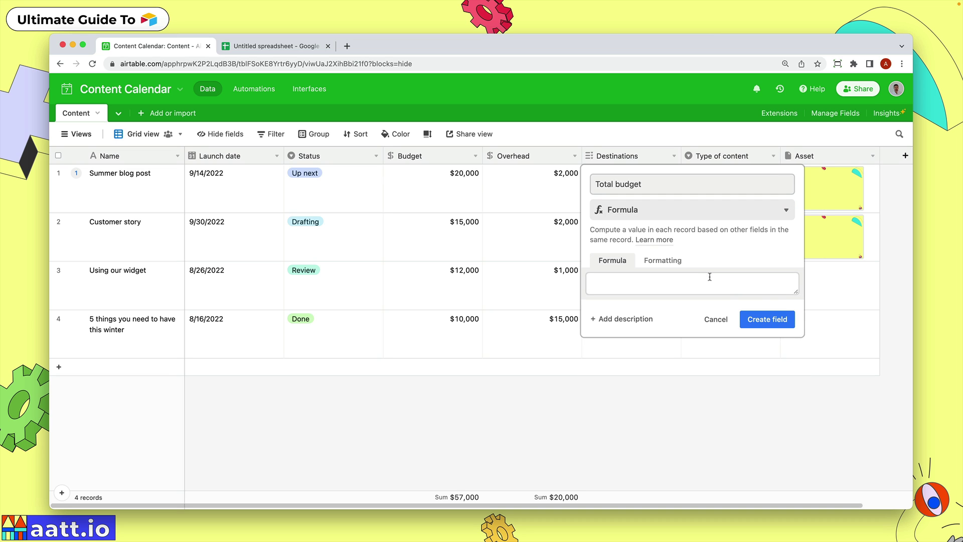
# Enter the formula Budget+Overhead for Total budget.
pyautogui.click(796, 293)
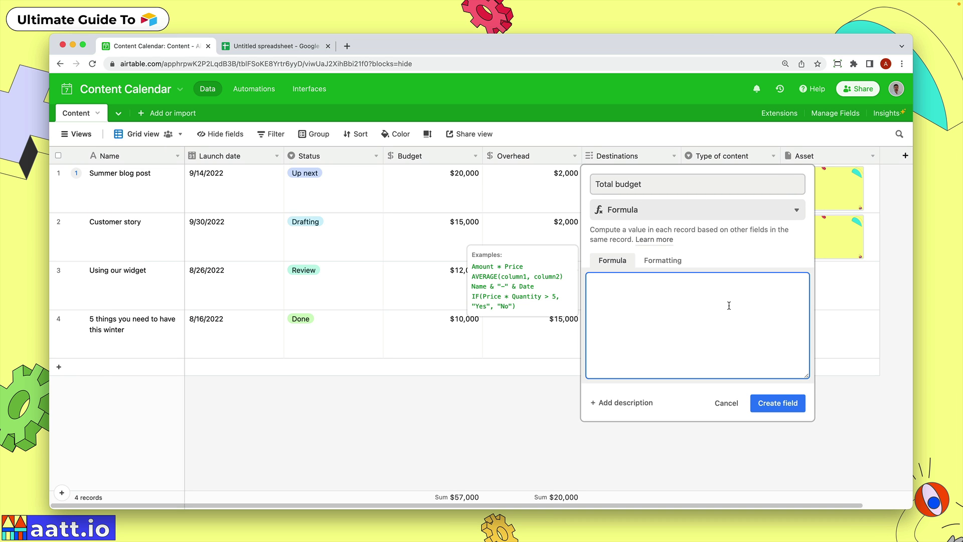
pyautogui.write('Budget')
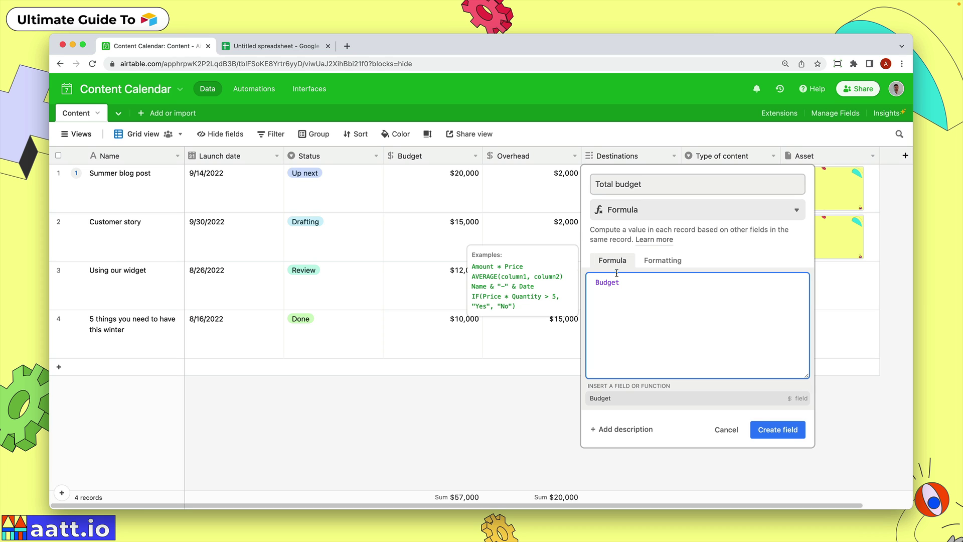
pyautogui.click(629, 399)
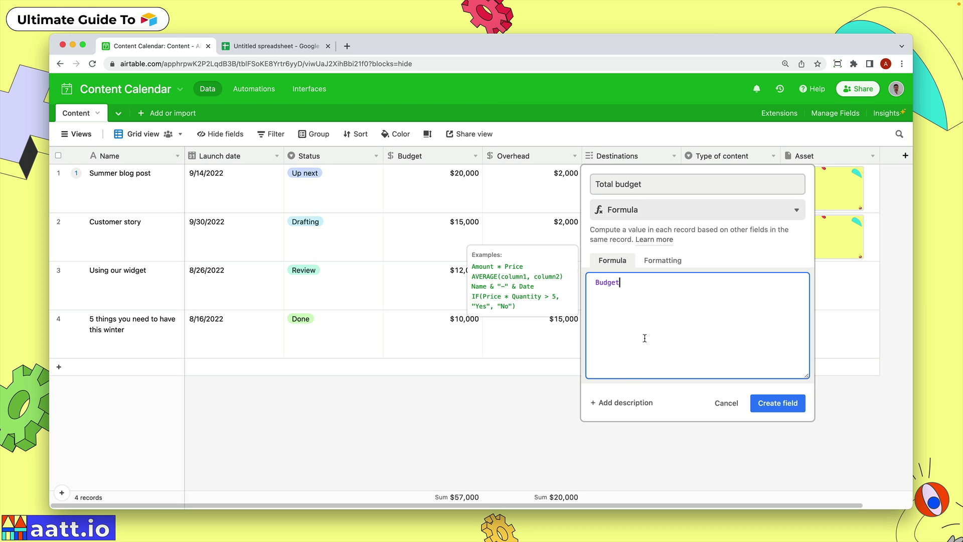
pyautogui.write('+overh')
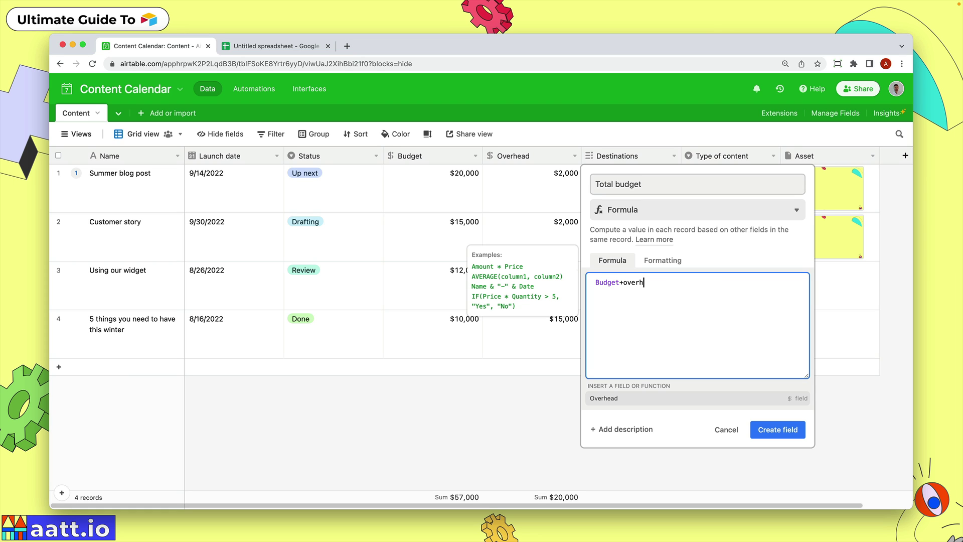
pyautogui.click(630, 399)
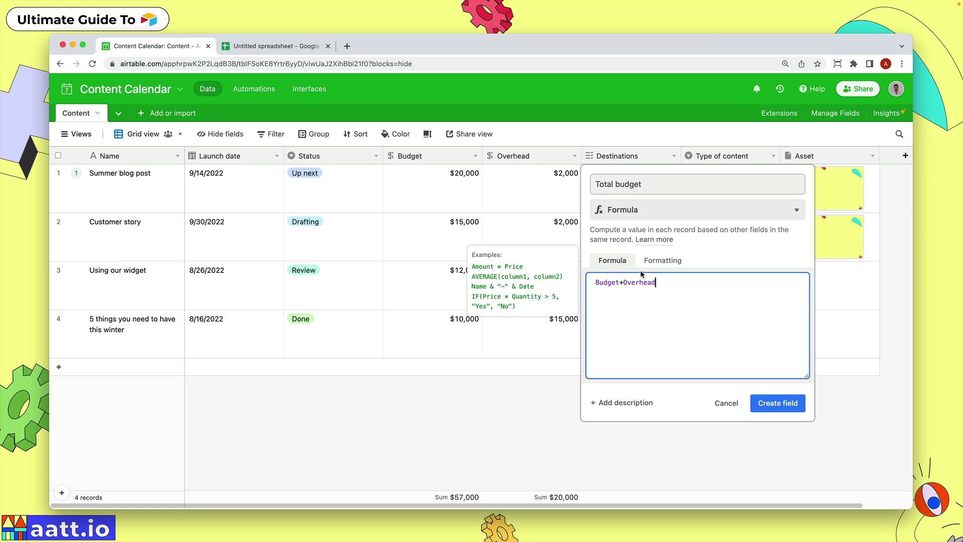
# Format Total budget as currency with $1 precision and create the field.
pyautogui.click(673, 261)
pyautogui.click(667, 295)
pyautogui.click(672, 303)
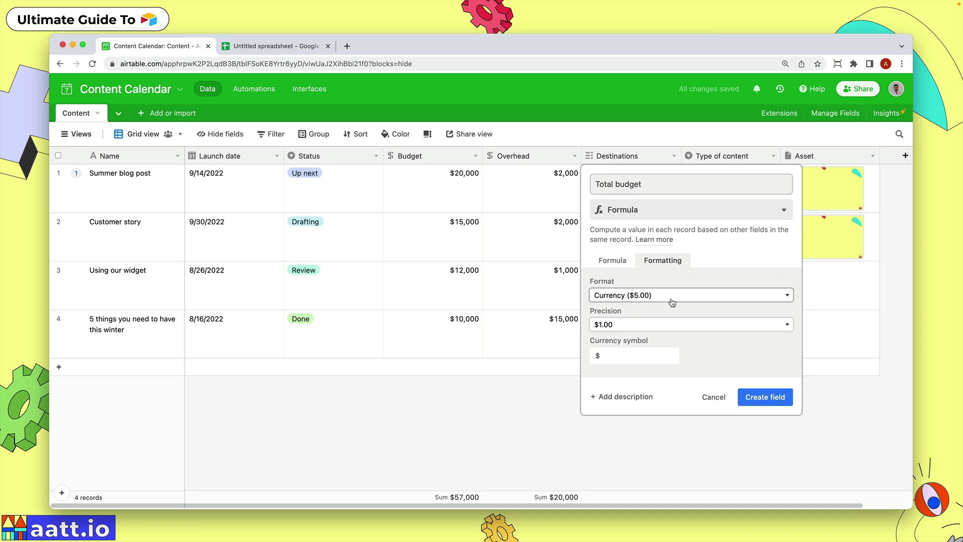
pyautogui.click(643, 324)
pyautogui.click(625, 301)
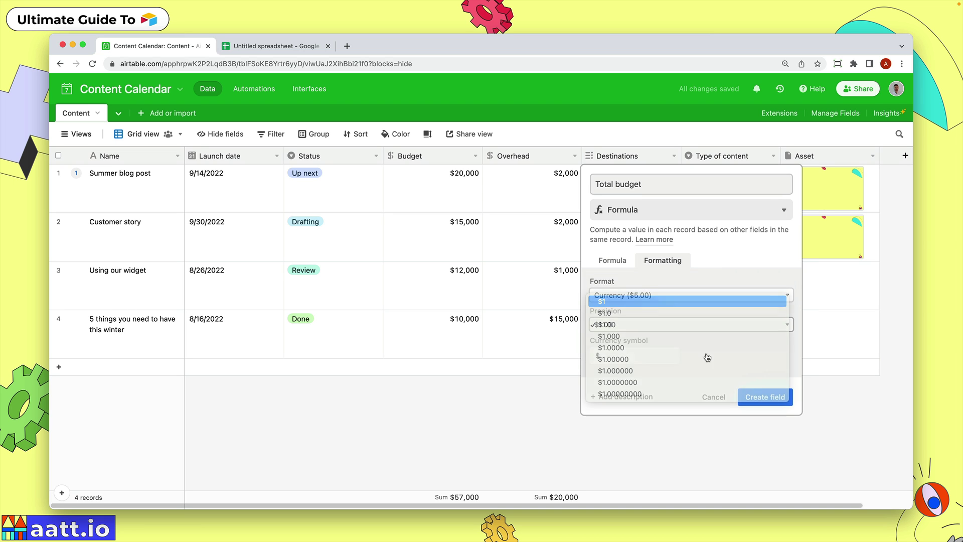
pyautogui.click(766, 397)
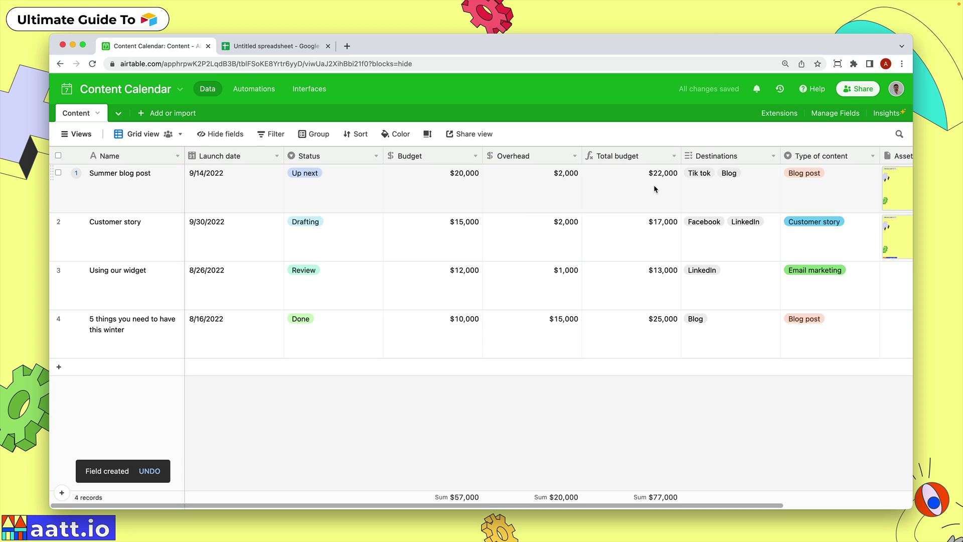
# Set Overhead to 2500 for Summer blog post and 4000 for Customer story, checking both totals.
pyautogui.click(523, 199)
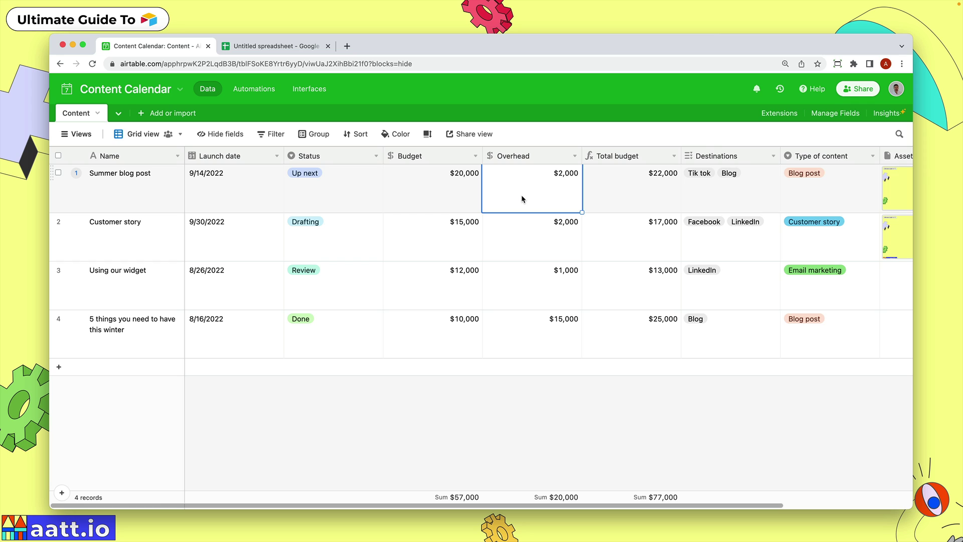
pyautogui.write('2500')
pyautogui.press('Return')
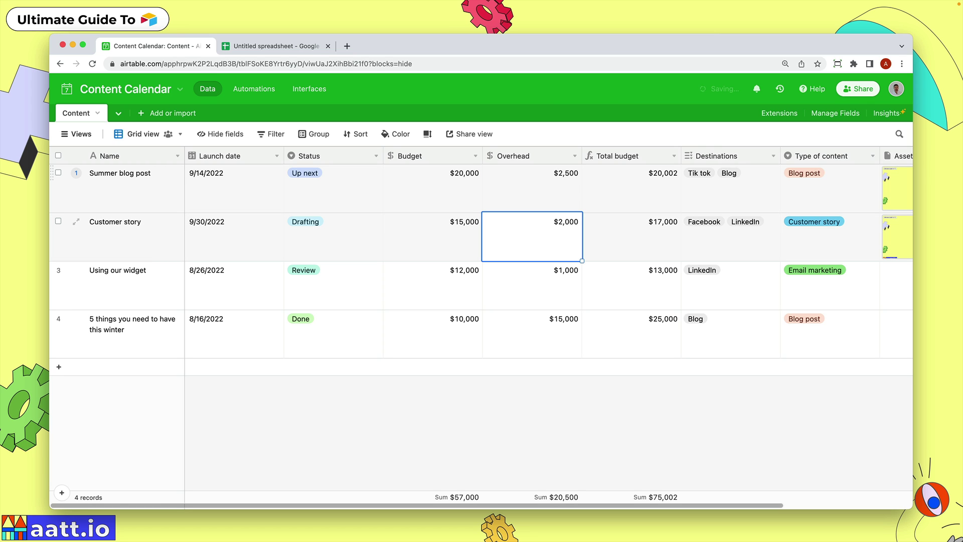
pyautogui.click(634, 185)
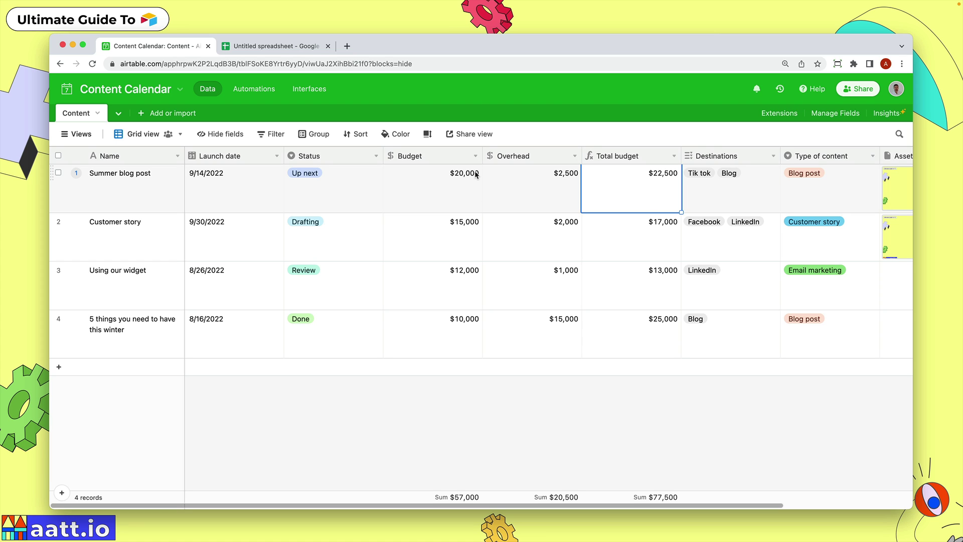
pyautogui.click(532, 237)
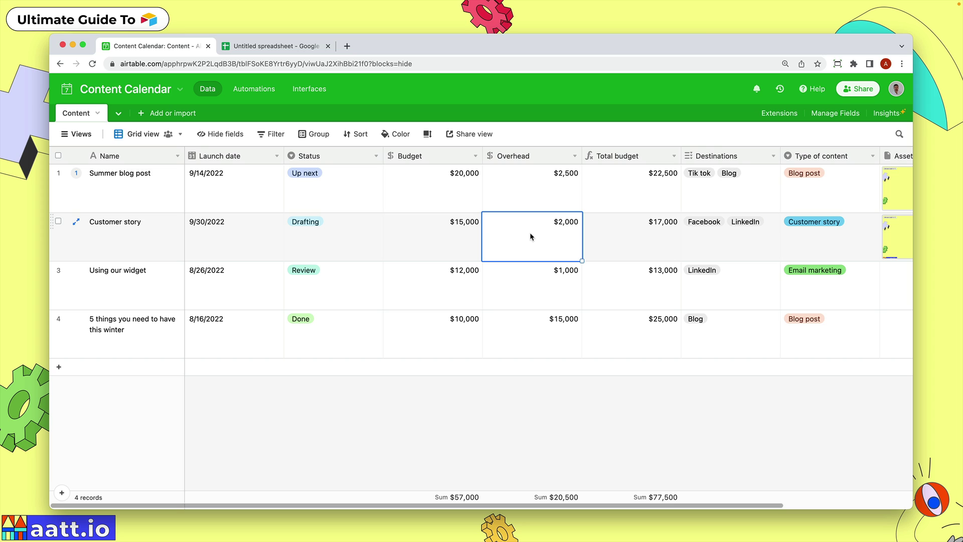
pyautogui.write('4000')
pyautogui.press('Return')
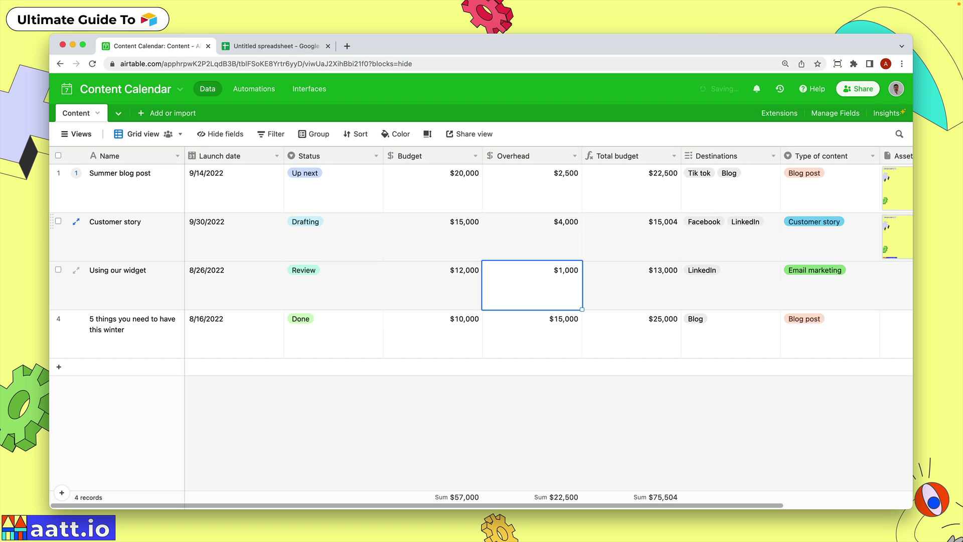
pyautogui.click(671, 223)
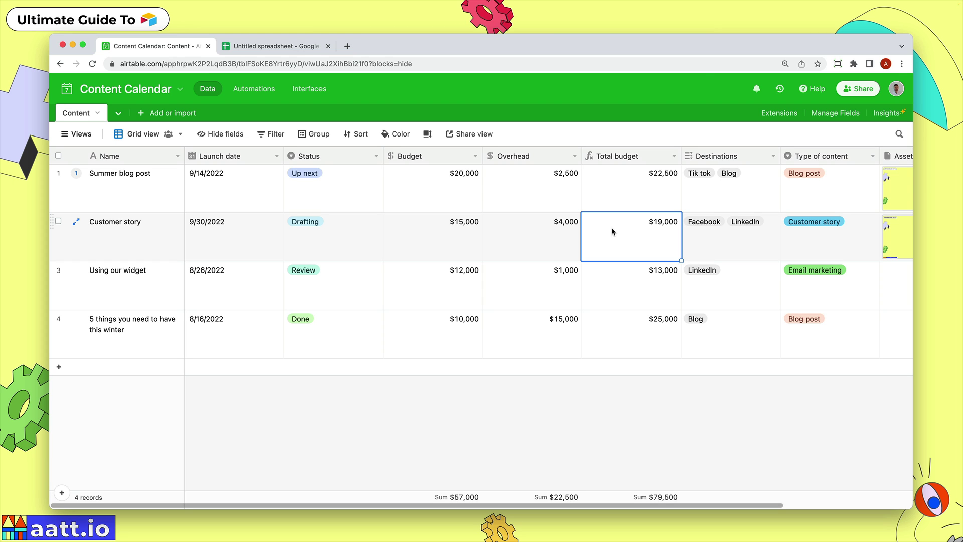
# Insert a Formula field named 'Draft date' left of Status and focus its formula box.
pyautogui.click(265, 178)
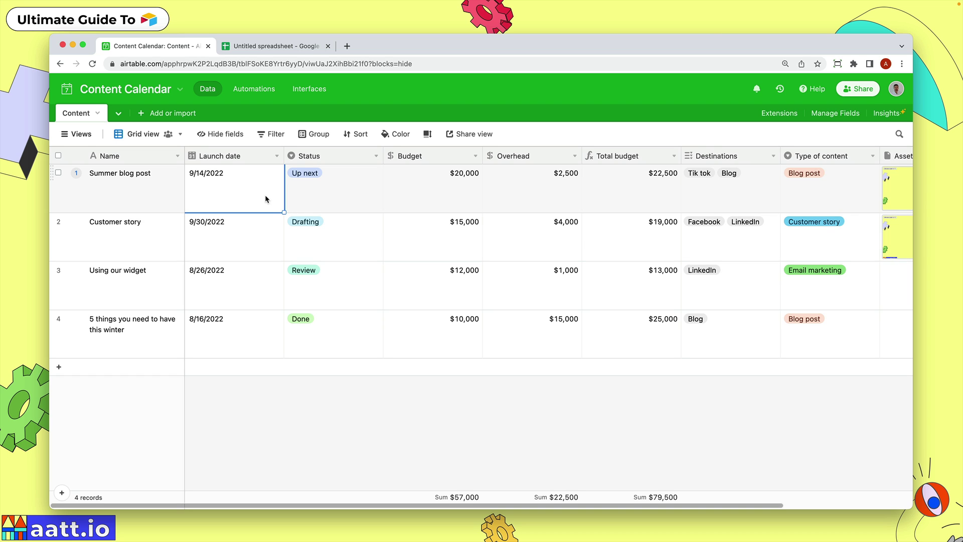
pyautogui.click(375, 156)
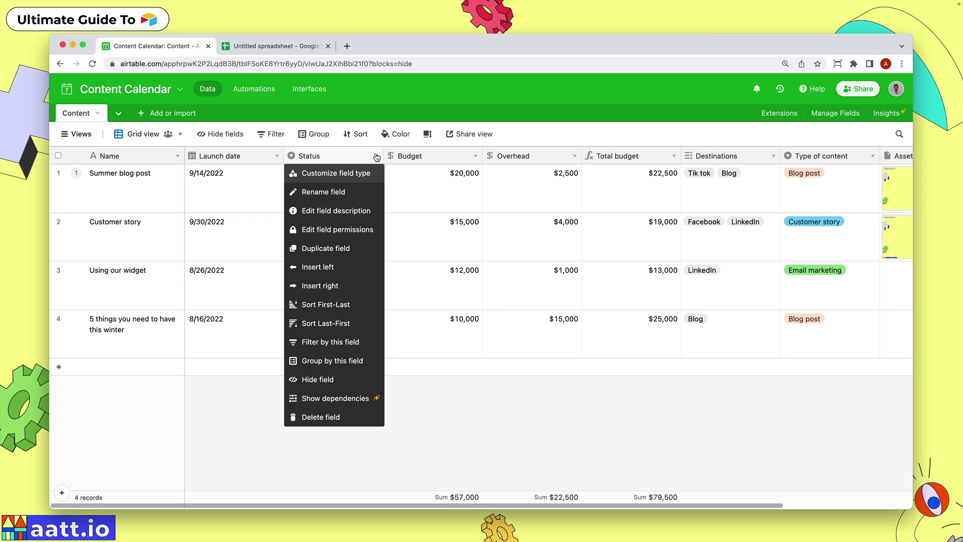
pyautogui.click(348, 268)
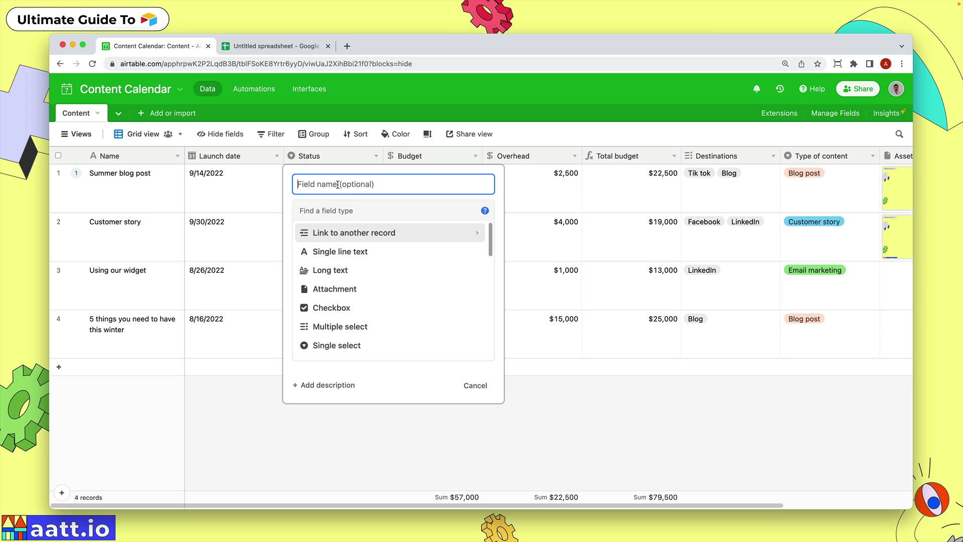
pyautogui.write('Draft date')
pyautogui.click(351, 210)
pyautogui.write('form')
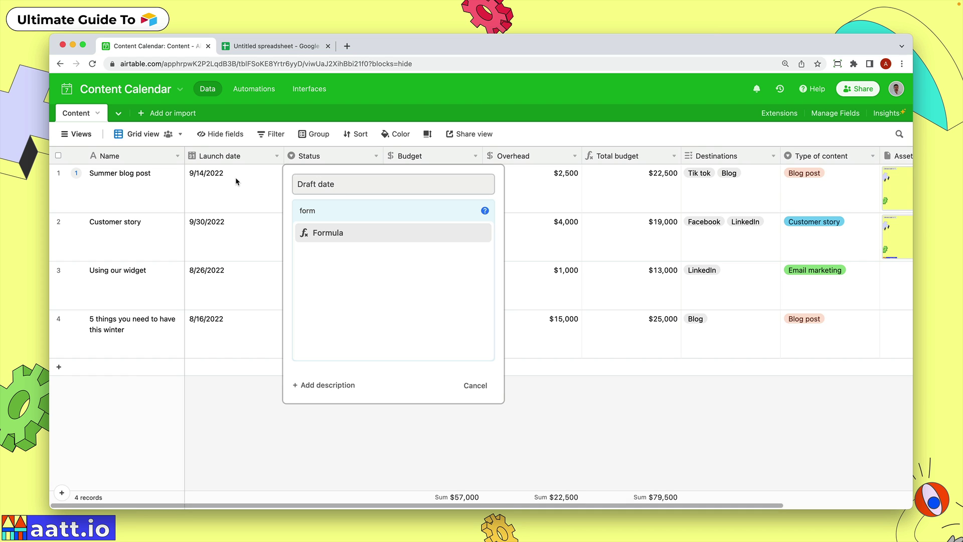
pyautogui.click(328, 234)
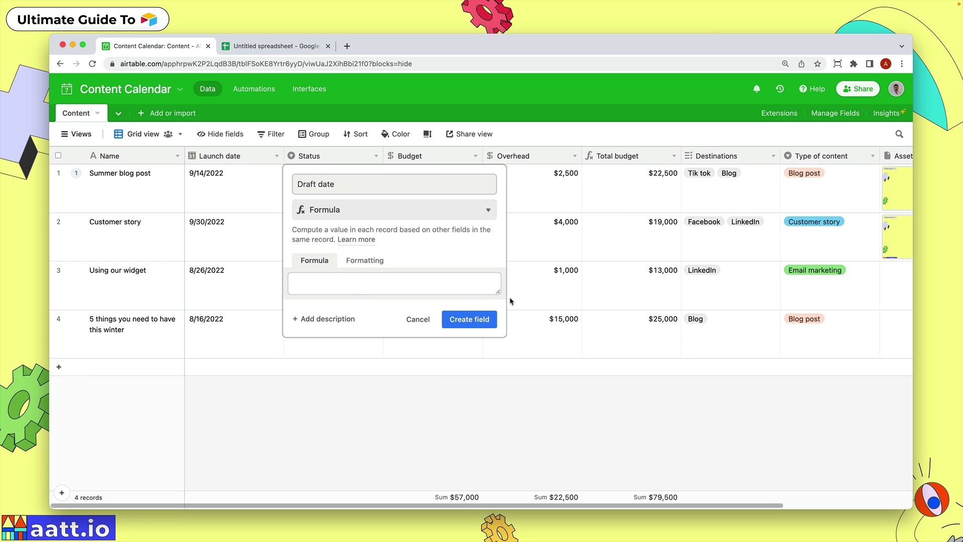
pyautogui.click(499, 293)
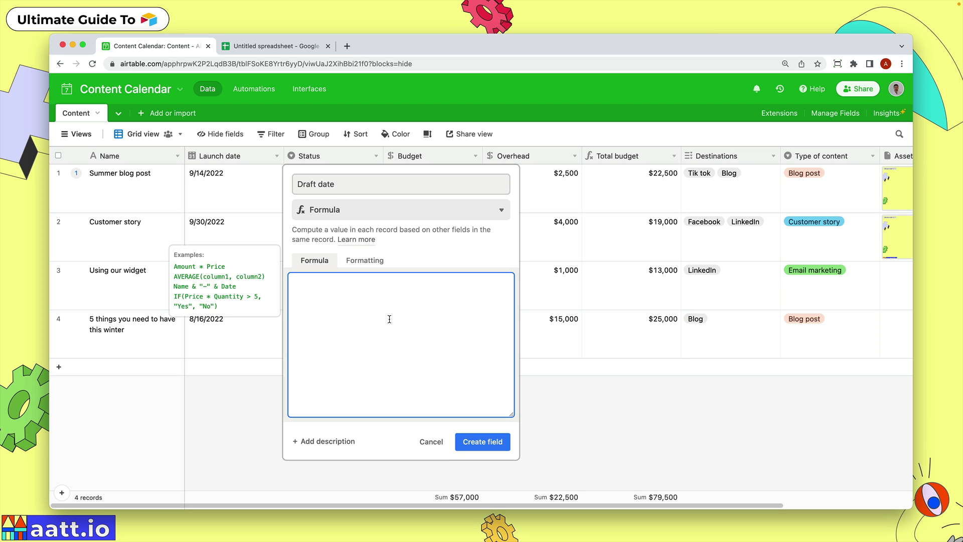
# Find DATEADD under Date and time functions in the formula reference, then return to Content Calendar.
pyautogui.click(359, 246)
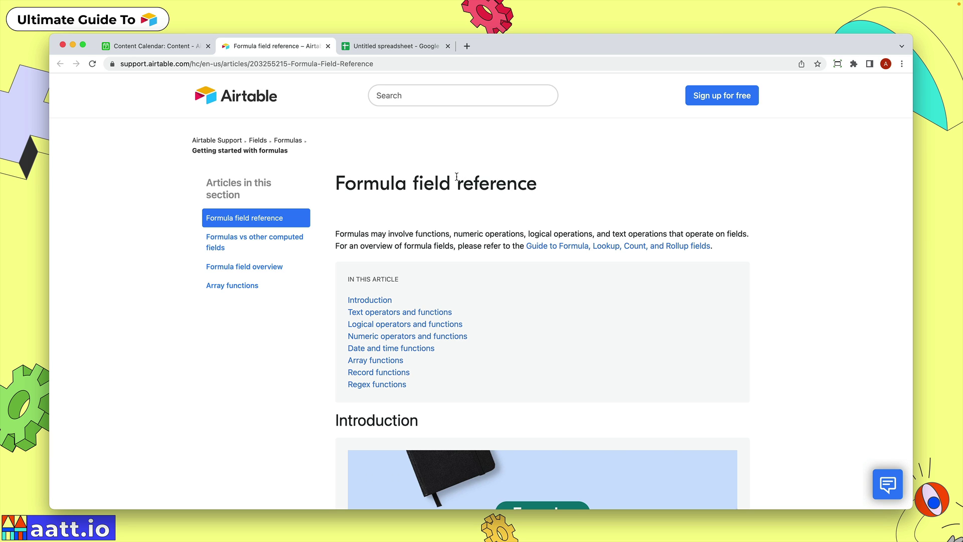
pyautogui.click(410, 349)
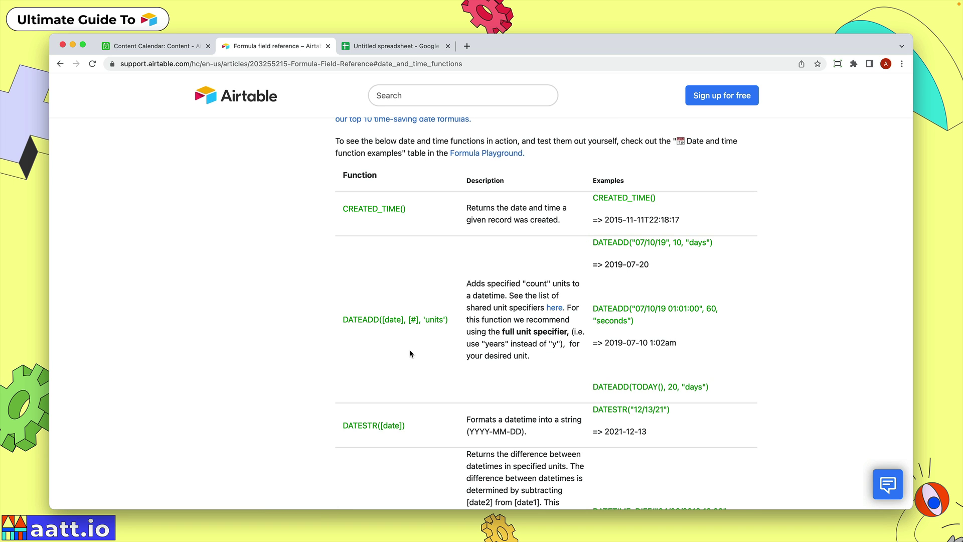
pyautogui.scroll(-1, 352, 318)
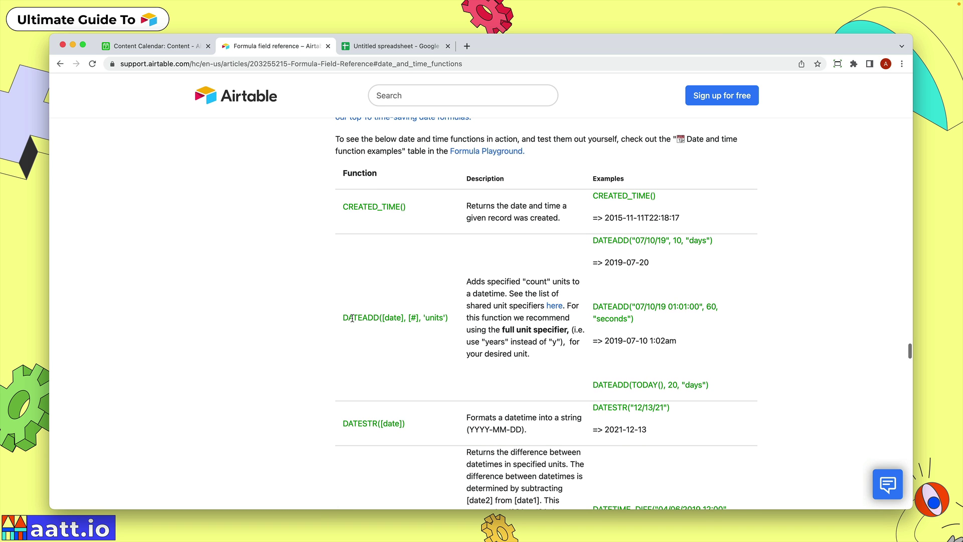
pyautogui.moveTo(336, 319); pyautogui.dragTo(373, 318)
pyautogui.click(173, 50)
# Enter DATEADD({Launch date},-7,"days") as the Draft date formula and create the field.
pyautogui.click(376, 299)
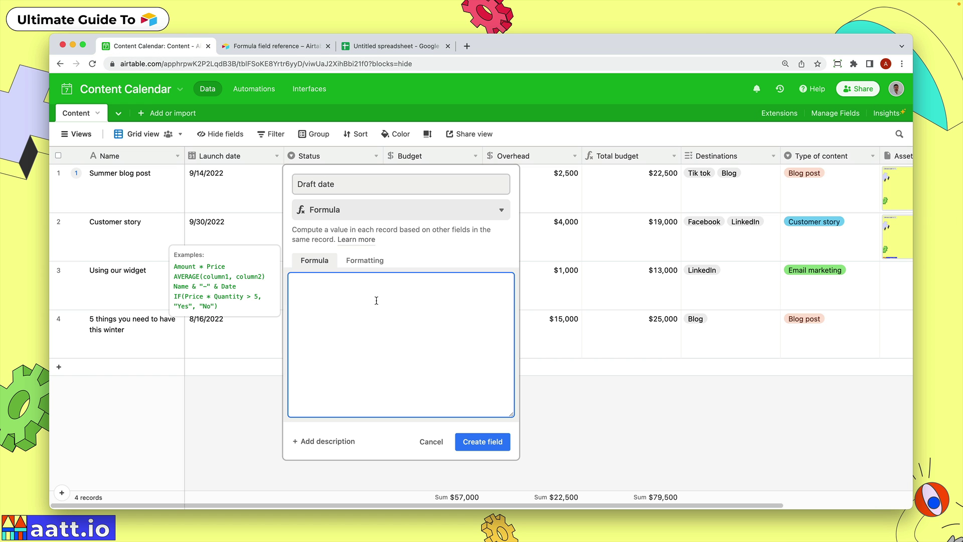
pyautogui.write('dateadd')
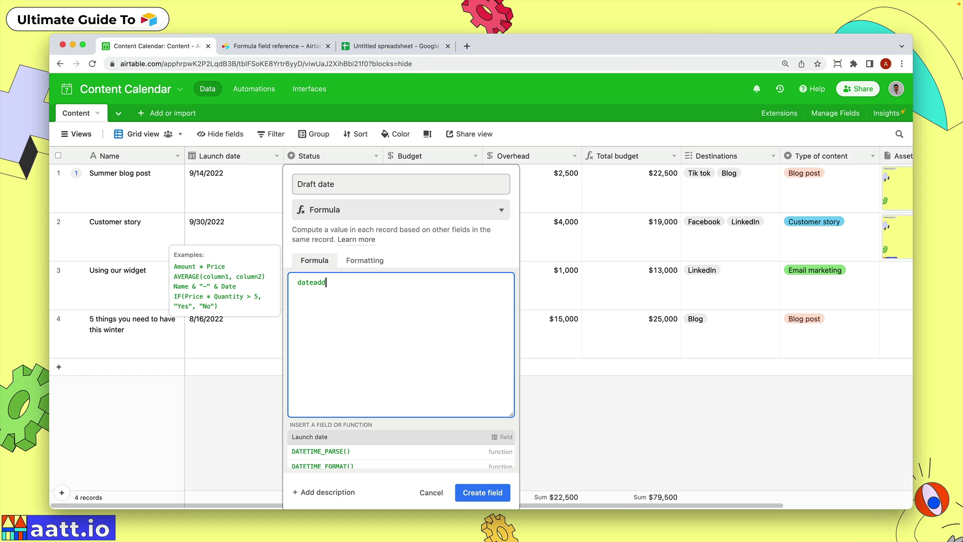
pyautogui.click(352, 442)
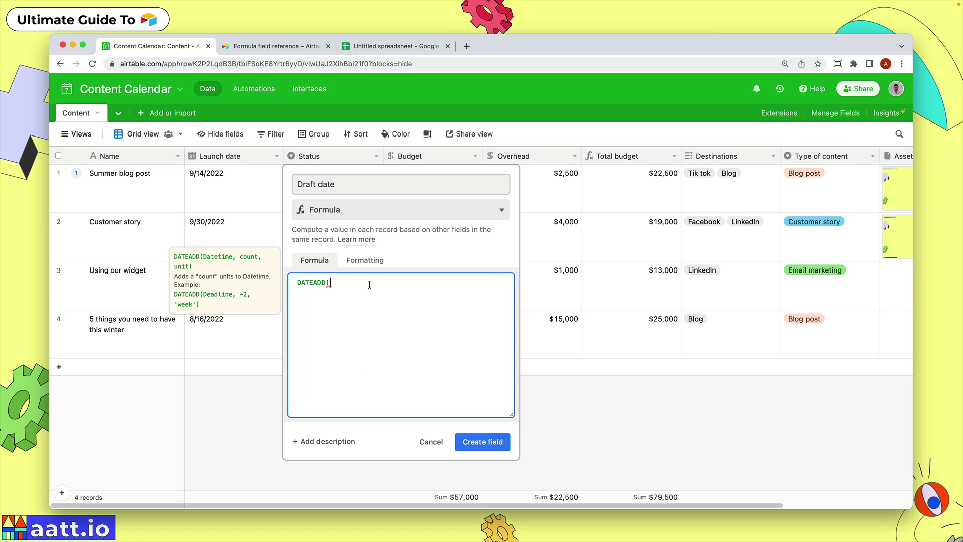
pyautogui.write('launch')
pyautogui.click(342, 436)
pyautogui.write('-7,')
pyautogui.write('"days")')
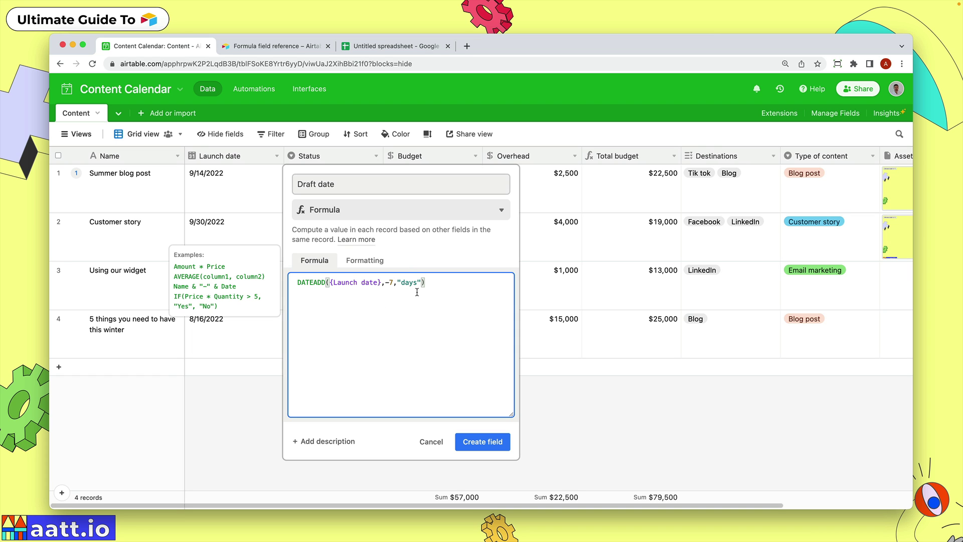
pyautogui.click(495, 441)
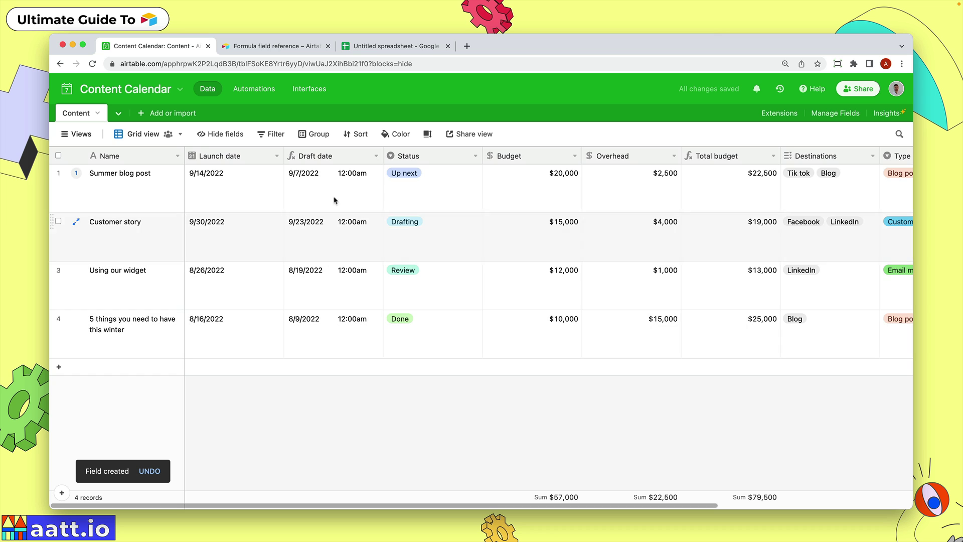
# Turn off Include time in Draft date's formatting, save, and narrow its column.
pyautogui.click(376, 156)
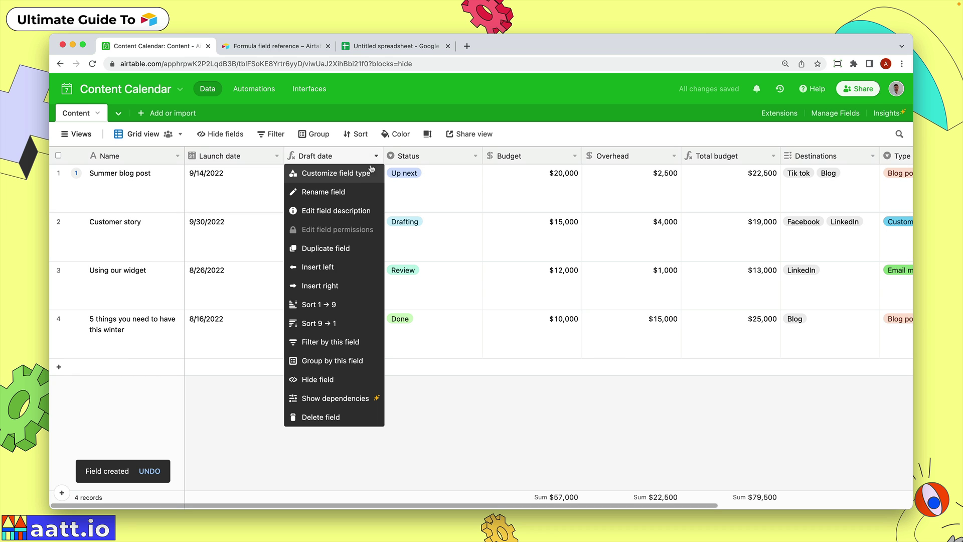
pyautogui.click(357, 177)
pyautogui.click(353, 265)
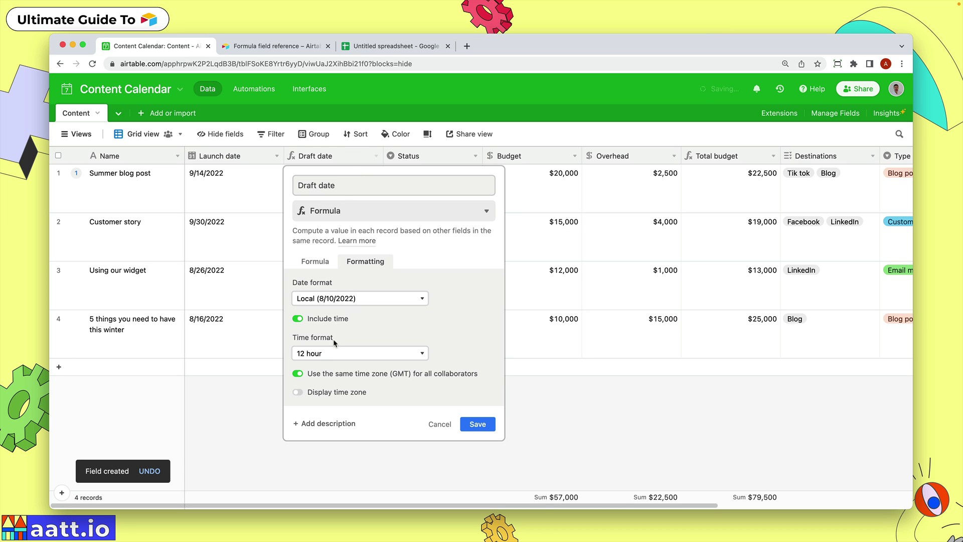
pyautogui.click(314, 318)
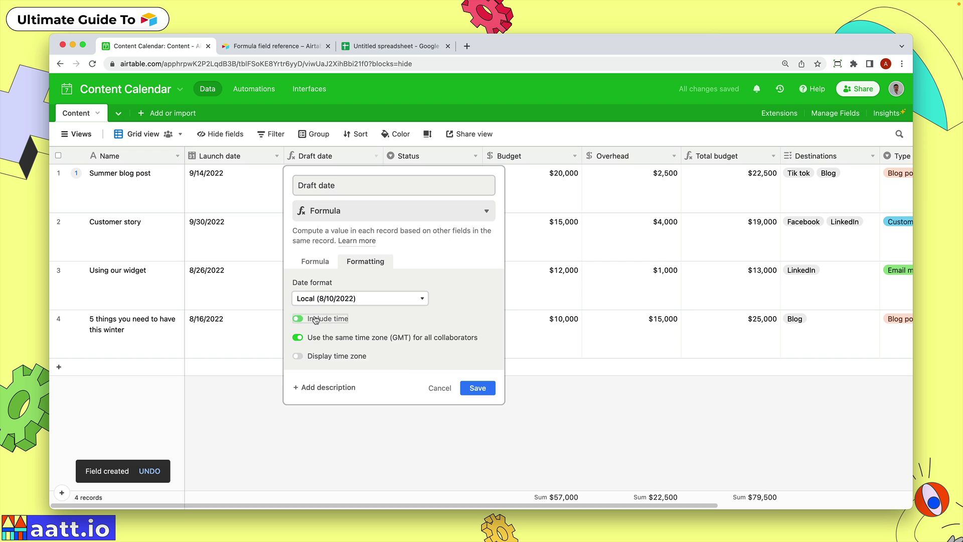
pyautogui.click(475, 388)
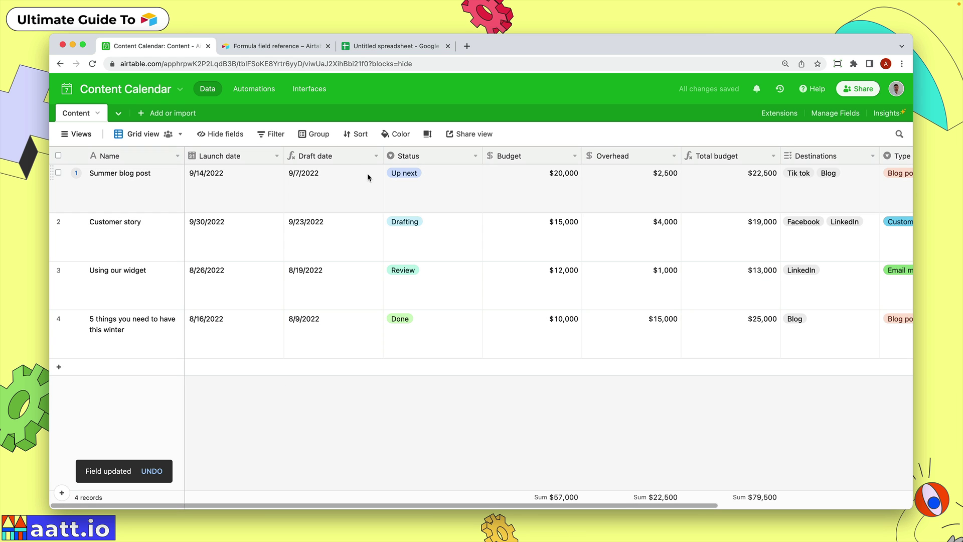
pyautogui.moveTo(381, 157); pyautogui.dragTo(366, 157)
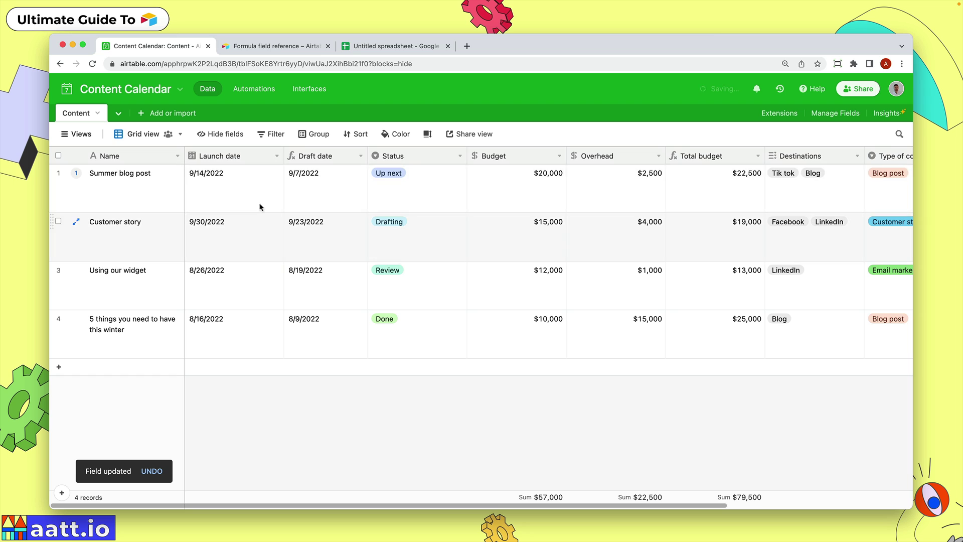
# Change Summer blog post's launch date to 9/21/2022, then return to the formula reference.
pyautogui.click(236, 191)
pyautogui.click(233, 181)
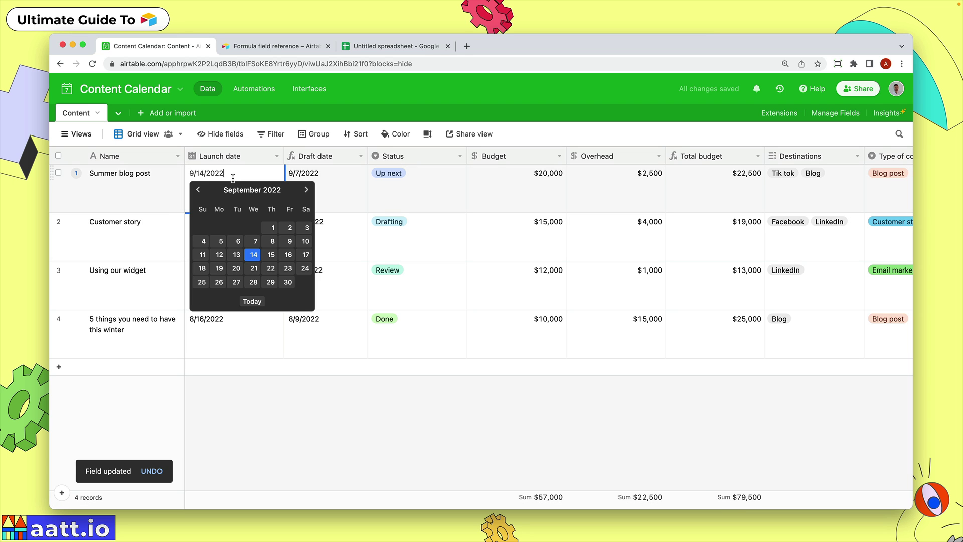
pyautogui.click(252, 271)
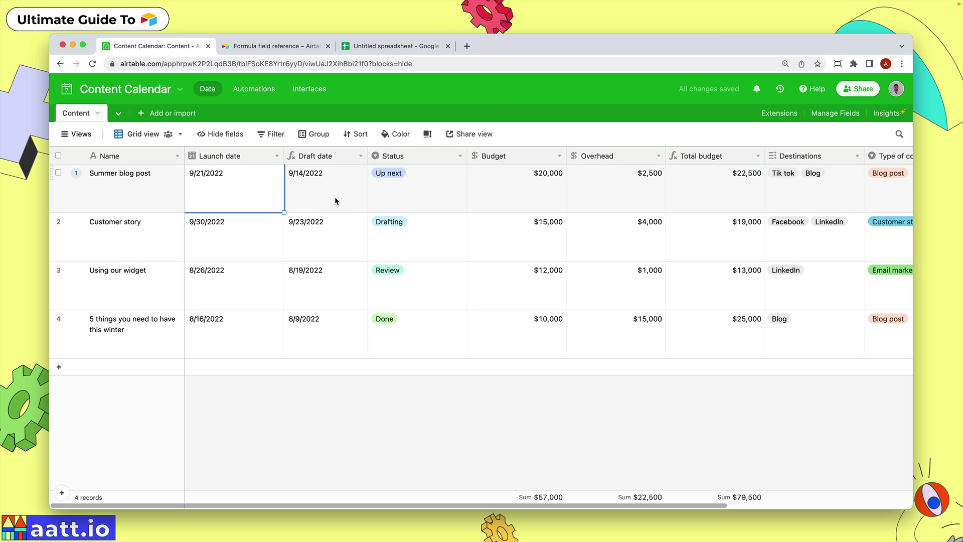
pyautogui.click(383, 393)
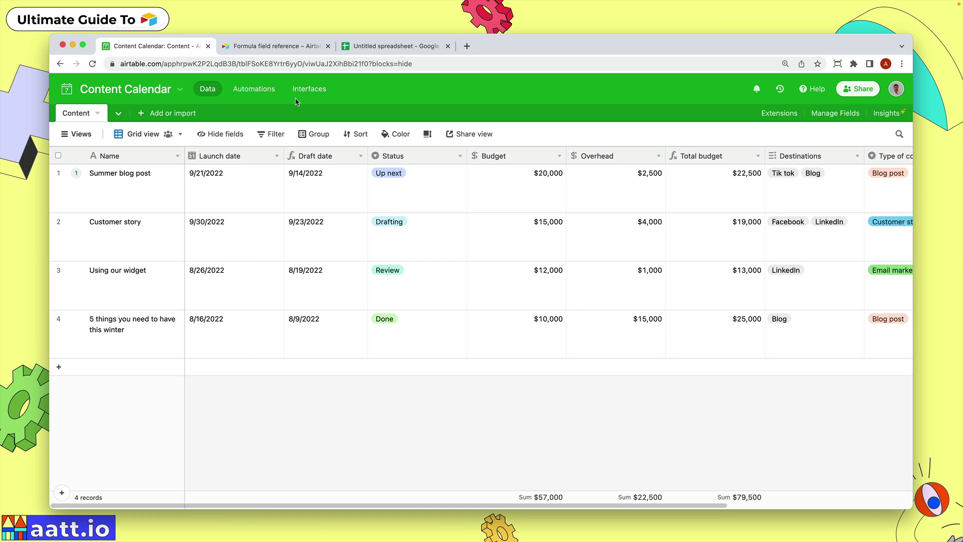
pyautogui.click(290, 46)
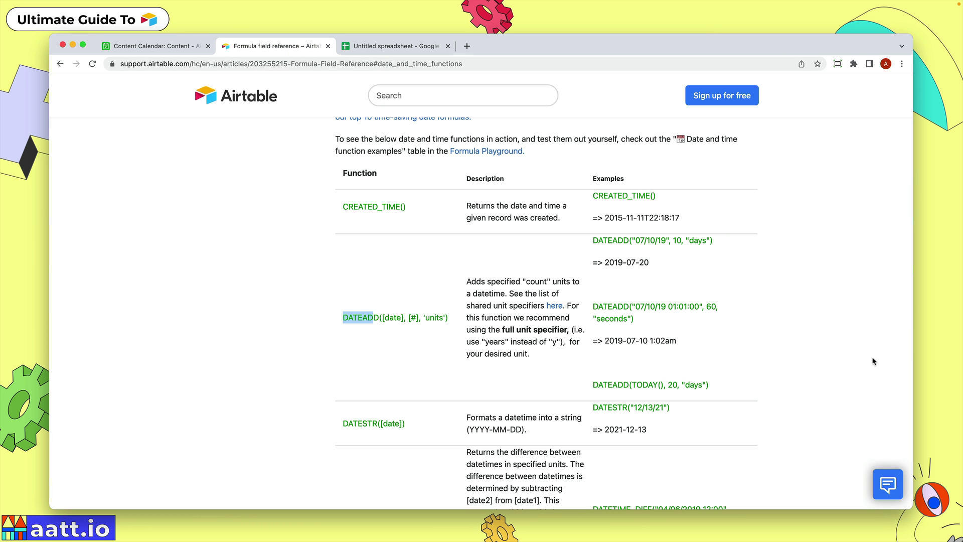
# Scroll the formula reference back to its top and return to the Content Calendar table.
pyautogui.scroll(20, 591, 289)
pyautogui.scroll(15, 592, 289)
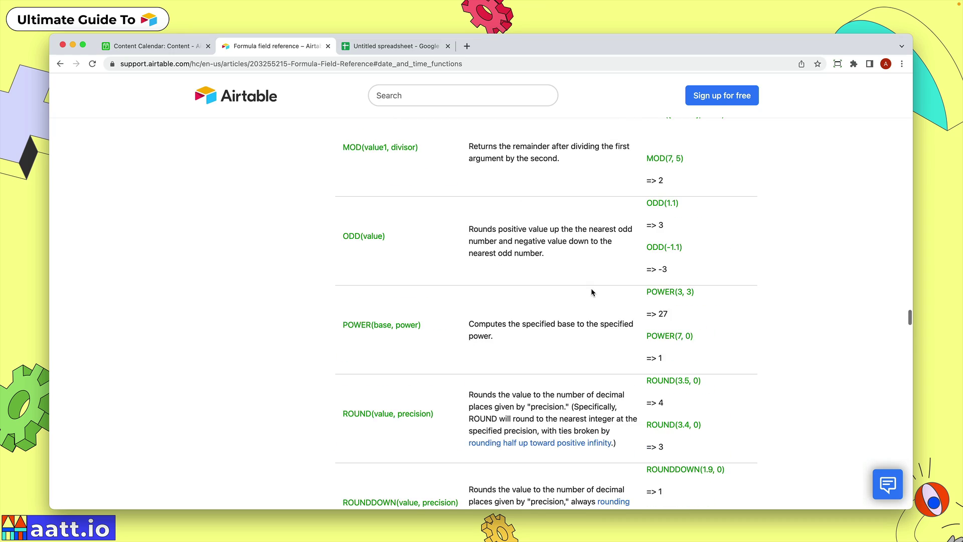
pyautogui.scroll(20, 591, 289)
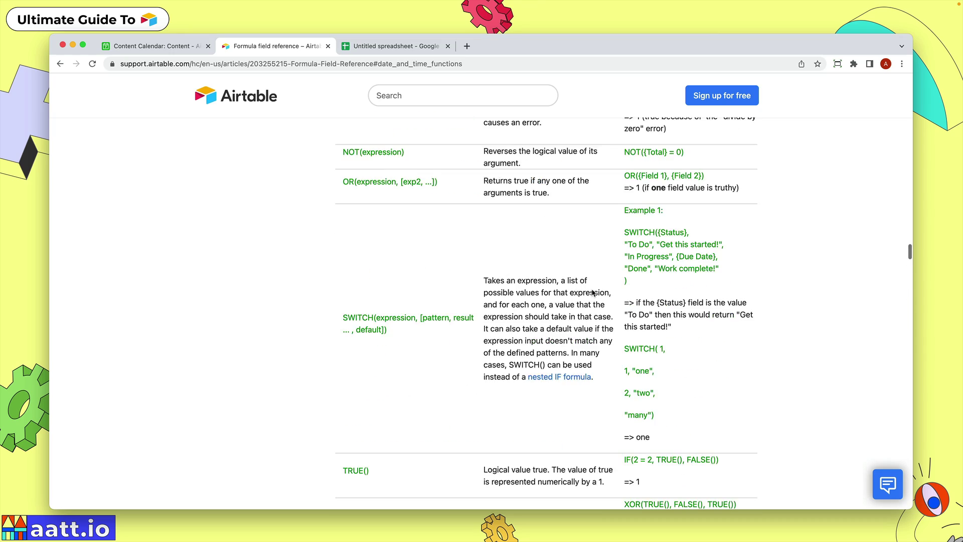
pyautogui.scroll(15, 591, 289)
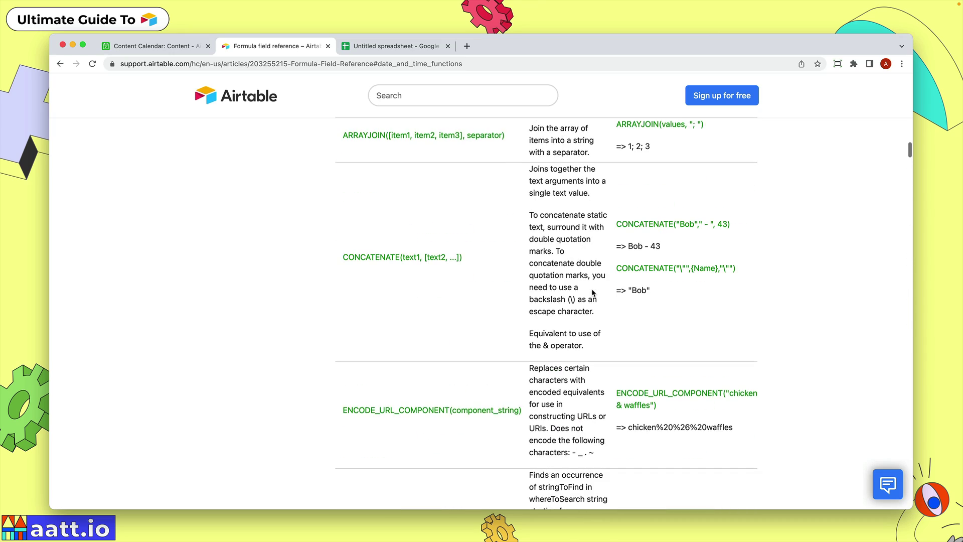
pyautogui.scroll(20, 545, 332)
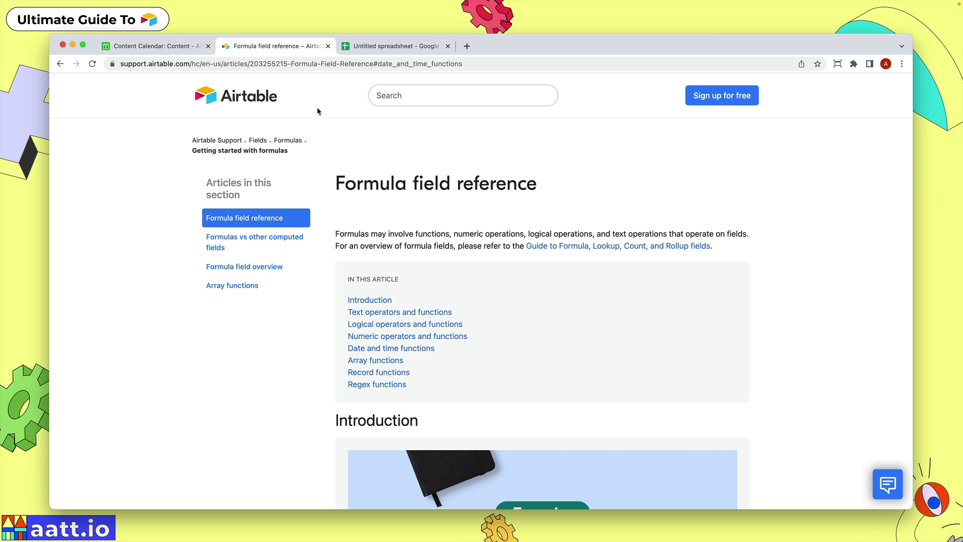
pyautogui.click(178, 50)
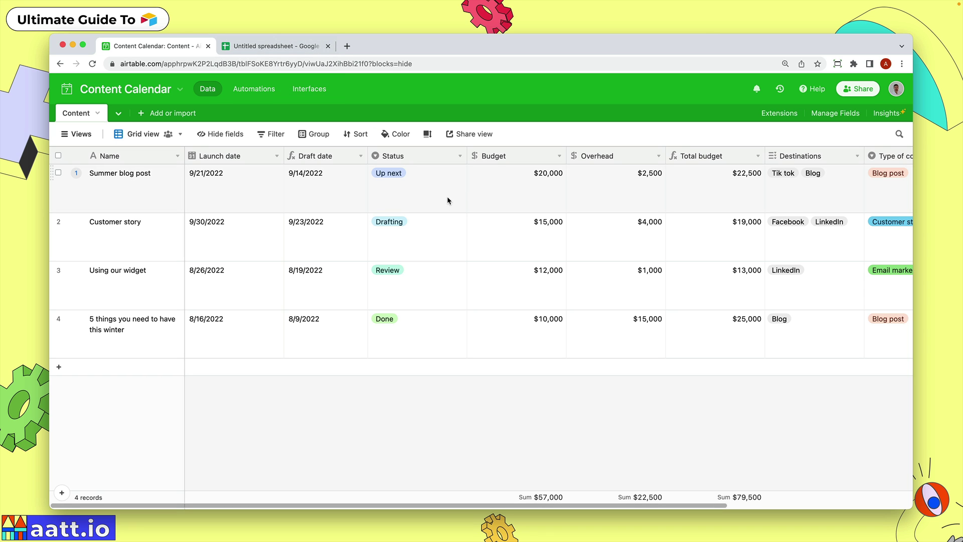
# Switch to the Untitled spreadsheet in Google Sheets and select cell E2.
pyautogui.click(285, 50)
pyautogui.click(300, 165)
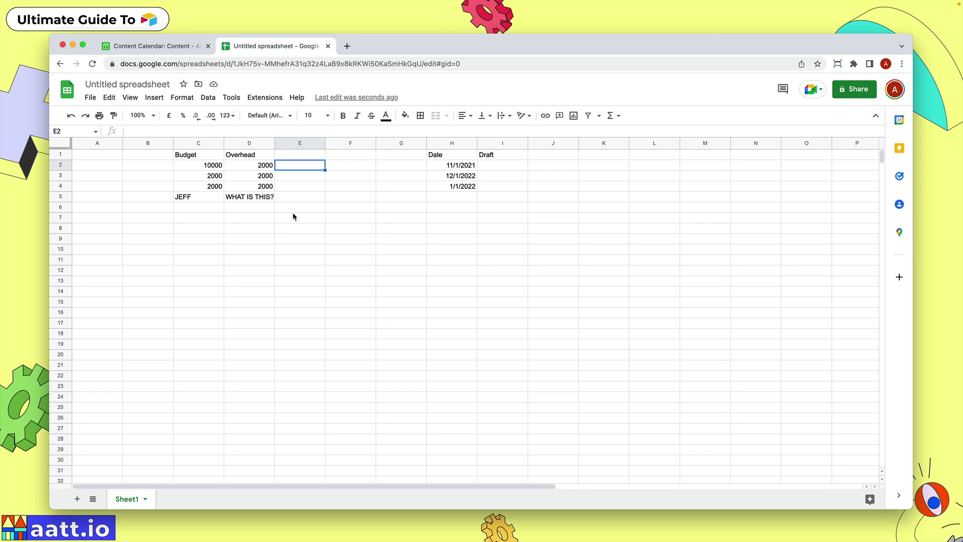
# Enter =C2+D2 in cell E2 so it totals Budget and Overhead as 12000.
pyautogui.click(202, 157)
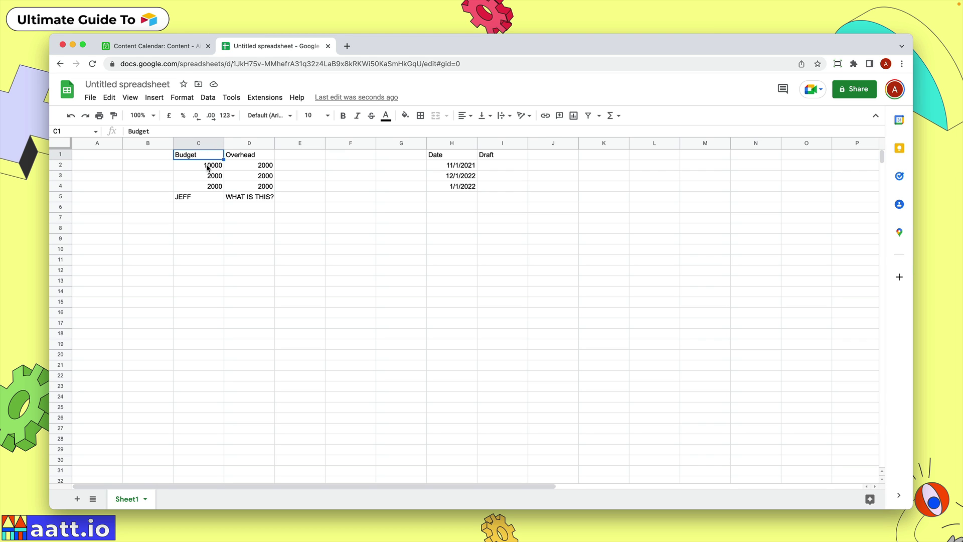
pyautogui.click(205, 196)
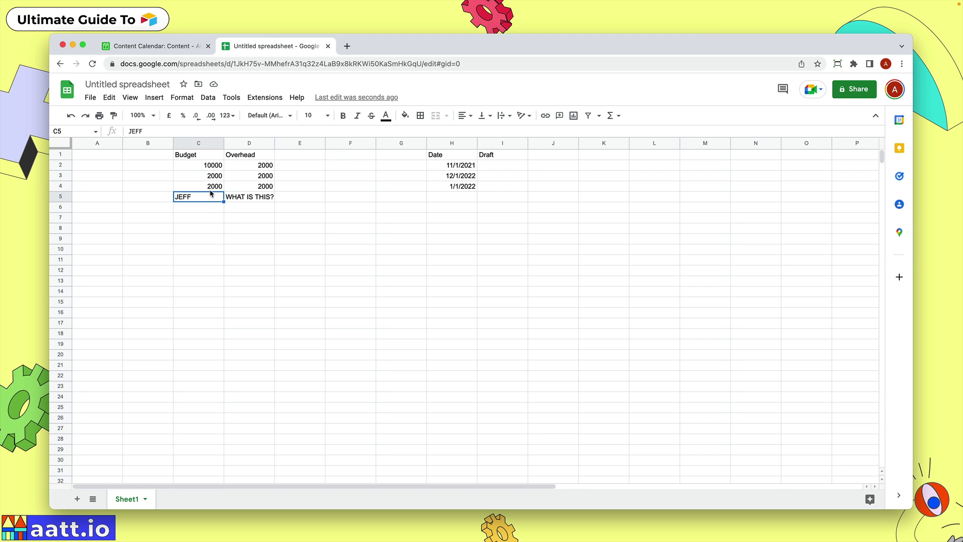
pyautogui.click(205, 209)
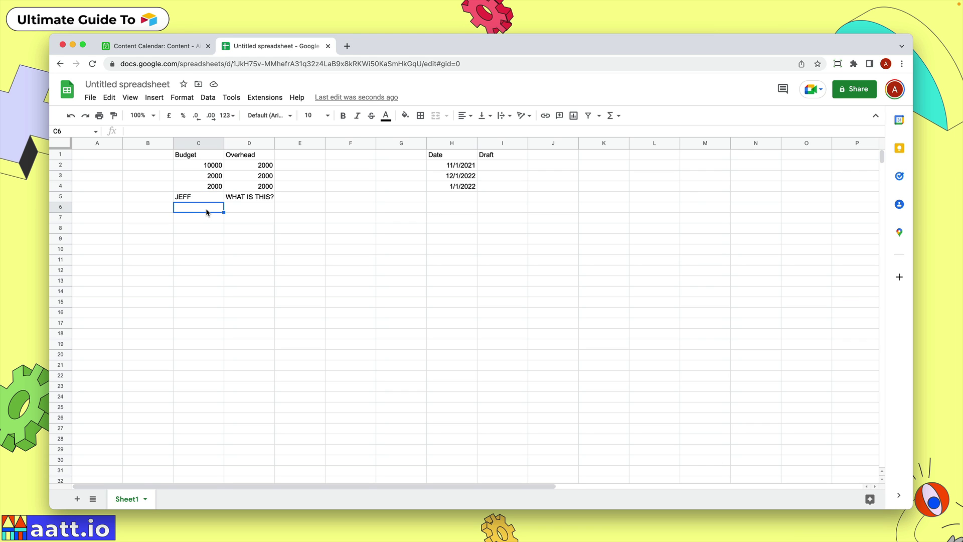
pyautogui.click(300, 166)
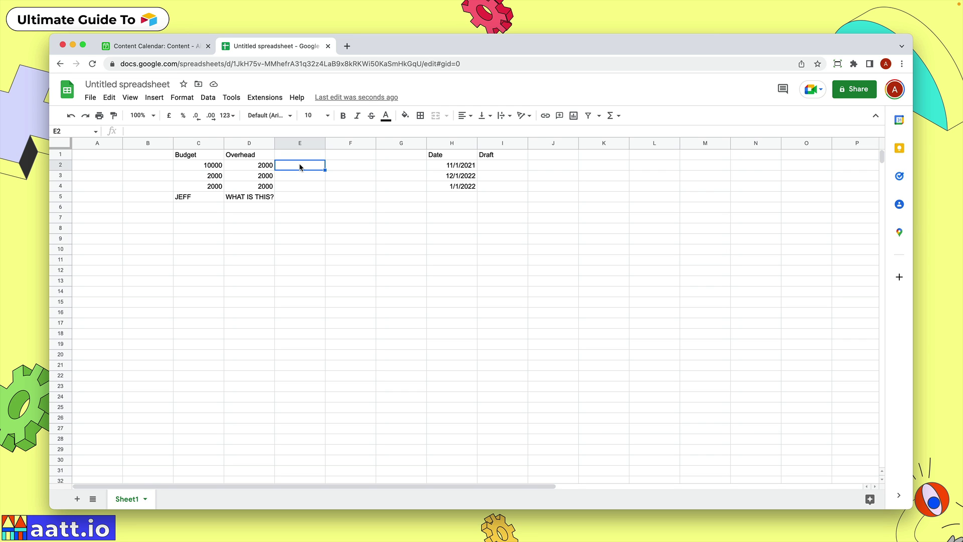
pyautogui.write('=')
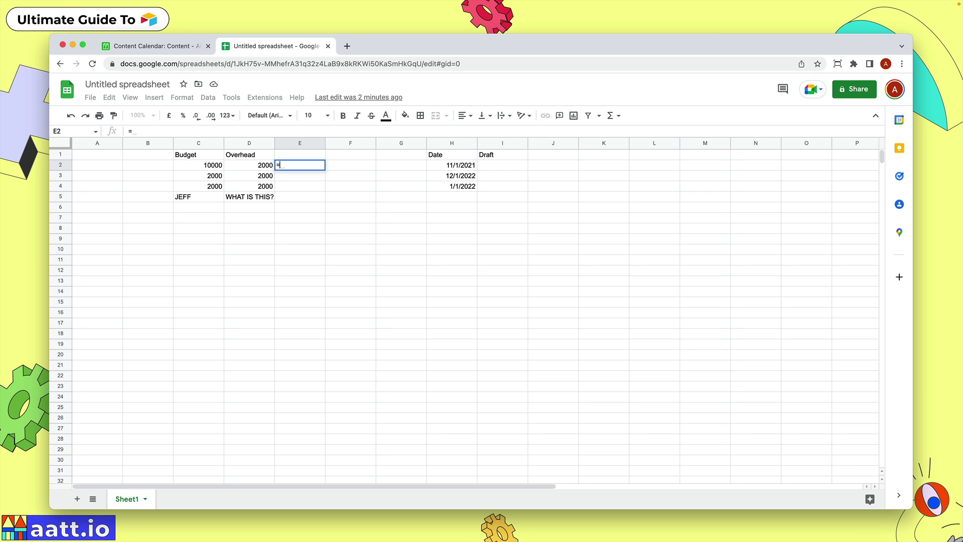
pyautogui.click(202, 171)
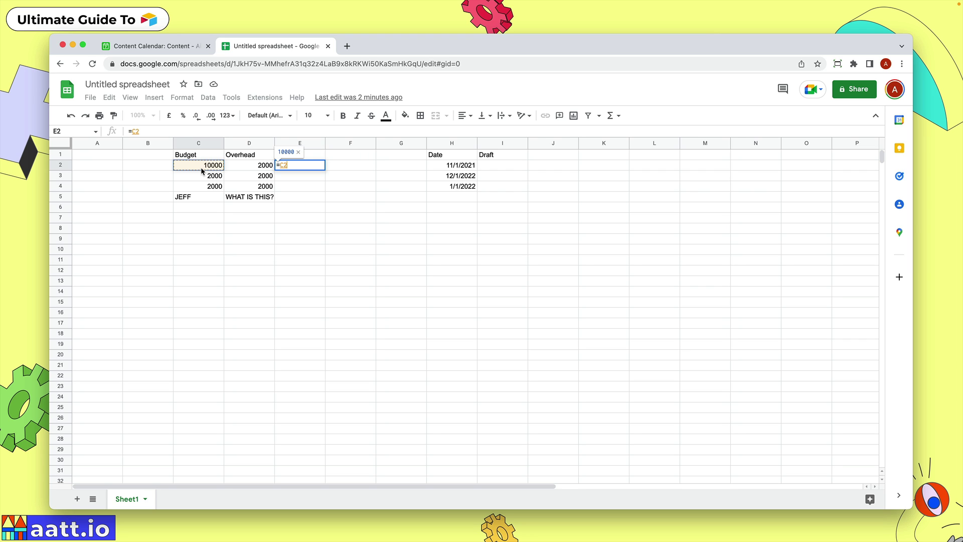
pyautogui.write('+')
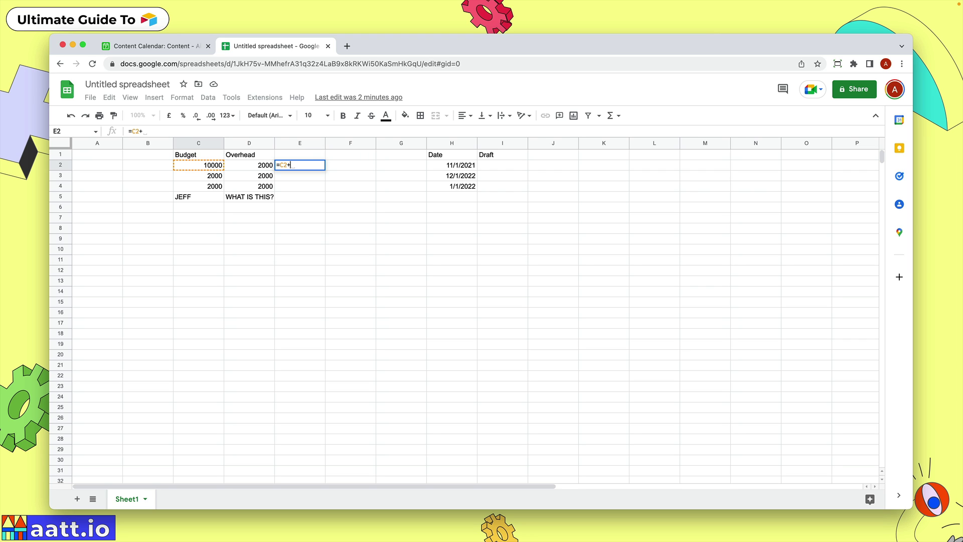
pyautogui.click(247, 167)
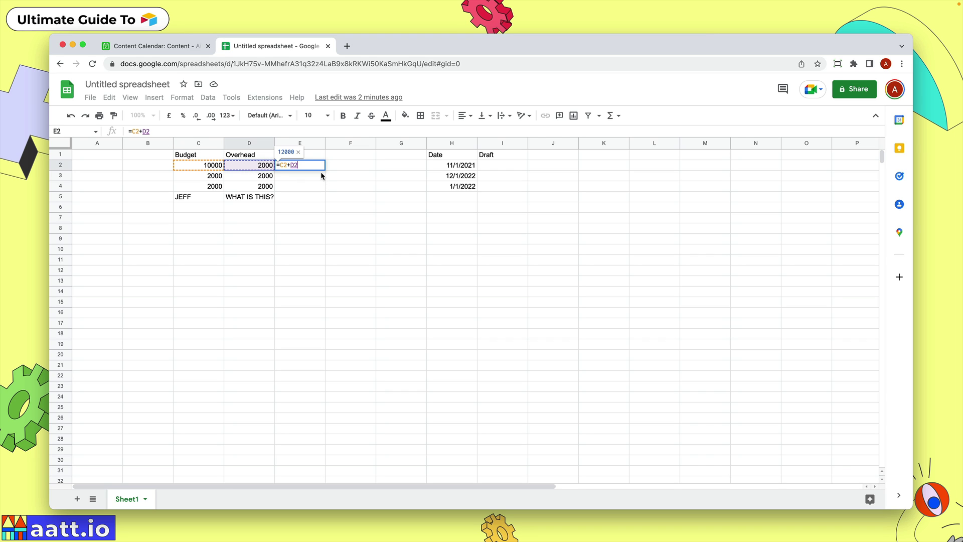
pyautogui.press('Return')
pyautogui.click(319, 169)
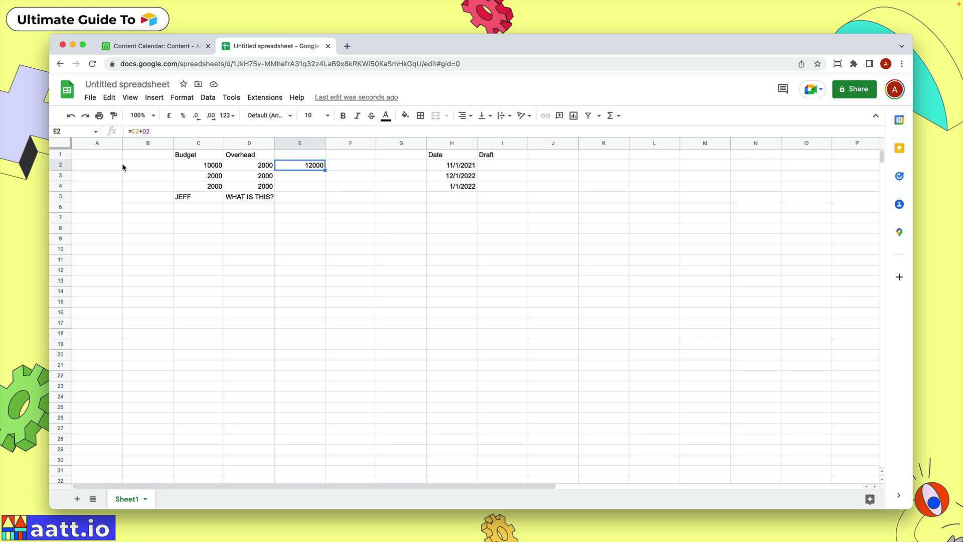
# Enter a first-attempt formula =C3*D3 in cell E3.
pyautogui.click(310, 176)
pyautogui.write('=')
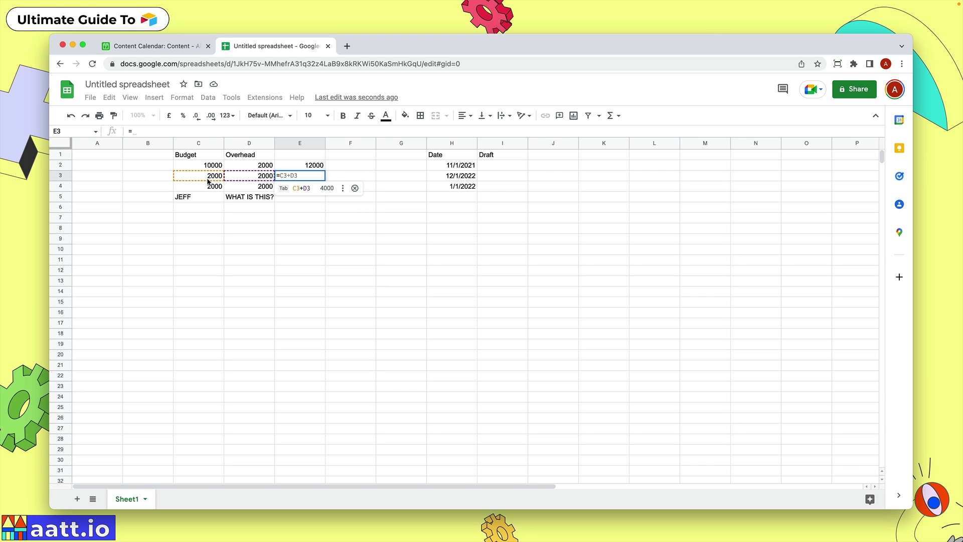
pyautogui.click(207, 176)
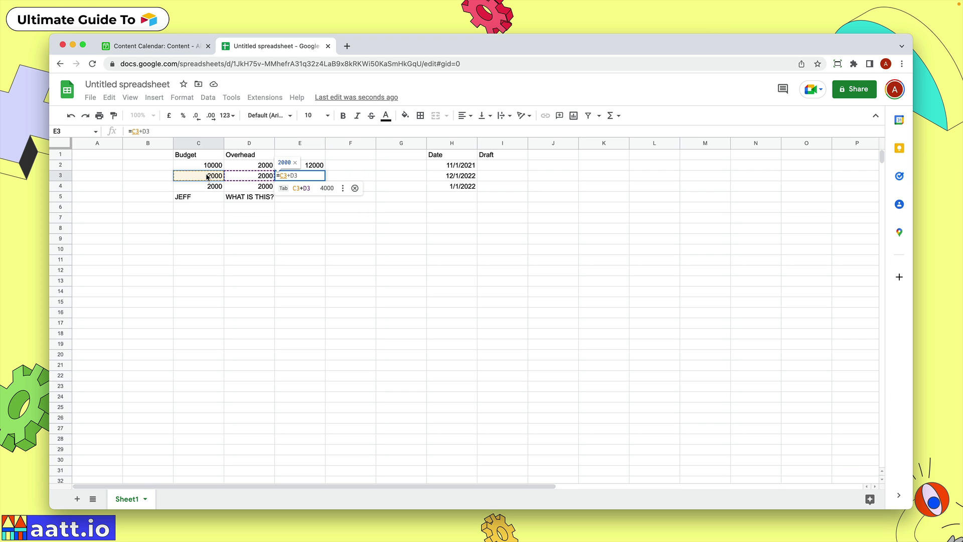
pyautogui.write('*')
pyautogui.click(231, 176)
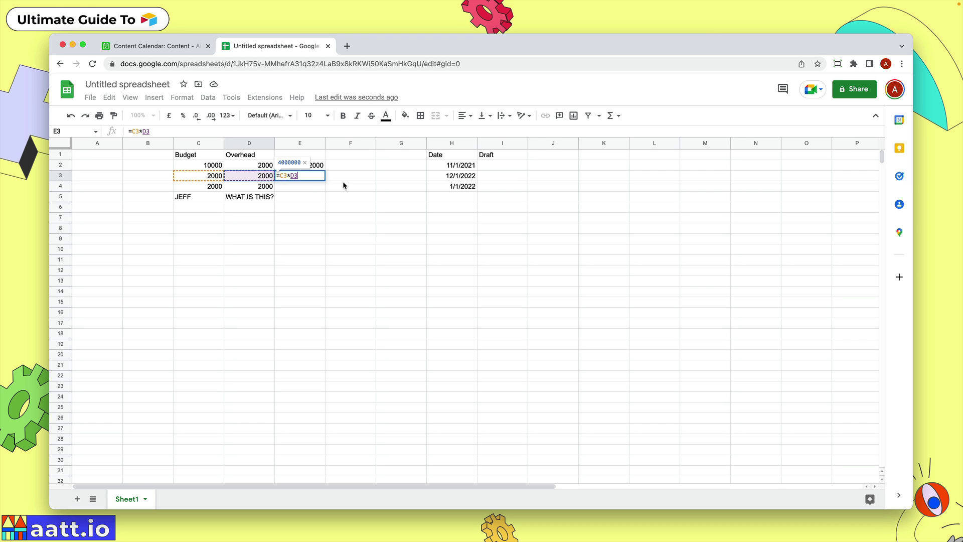
pyautogui.press('Return')
pyautogui.click(284, 217)
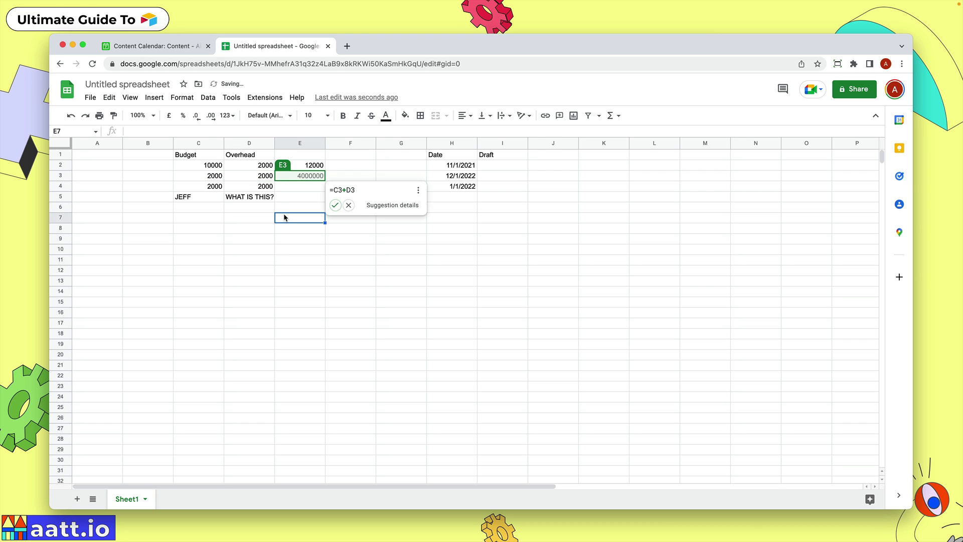
# Replace E3's formula with =C3+D3 and fill it down to E4, both showing 4000.
pyautogui.click(309, 177)
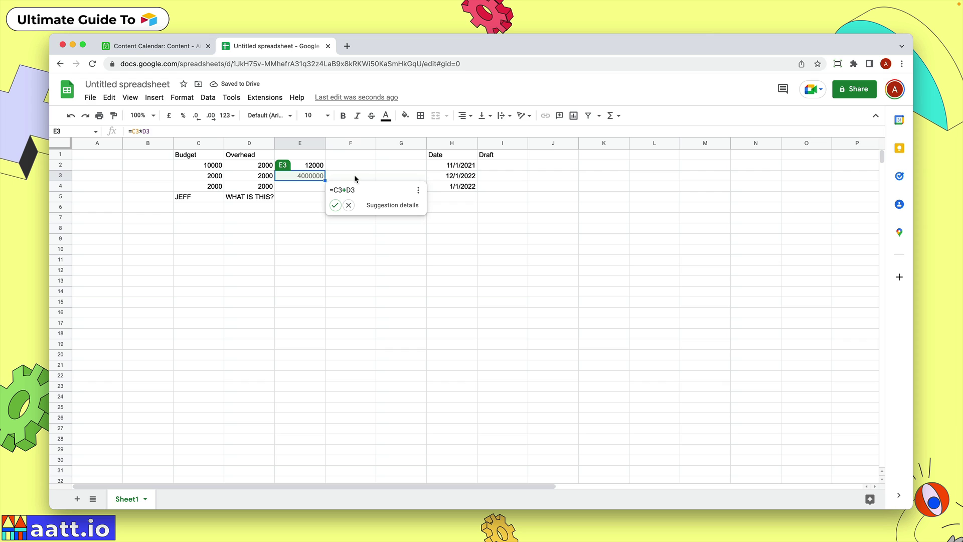
pyautogui.write('=')
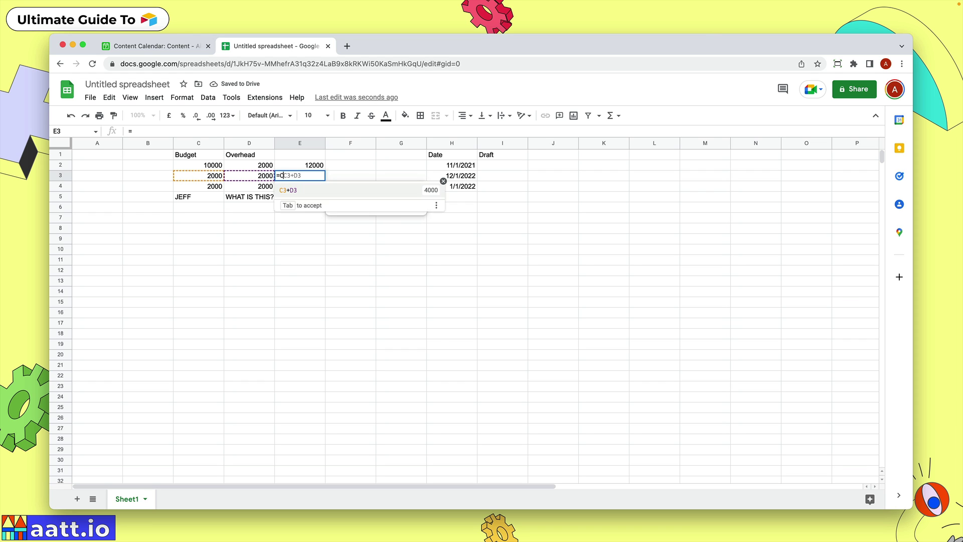
pyautogui.write('C3+D3')
pyautogui.press('Tab')
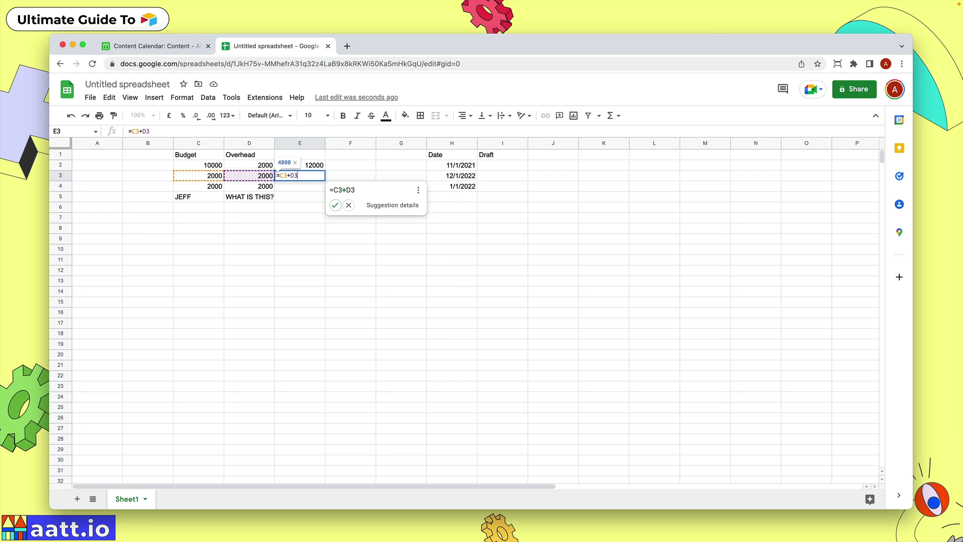
pyautogui.press('Return')
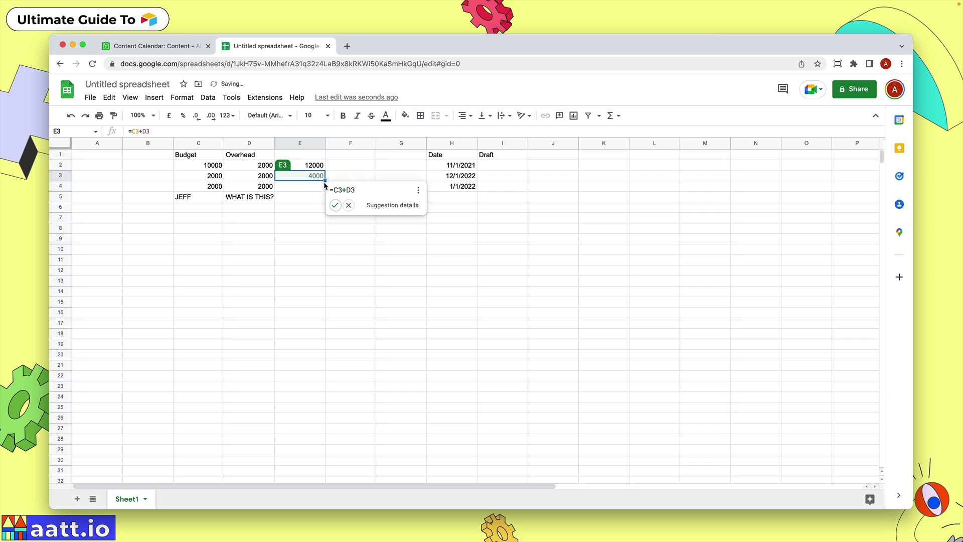
pyautogui.moveTo(325, 181); pyautogui.dragTo(321, 188)
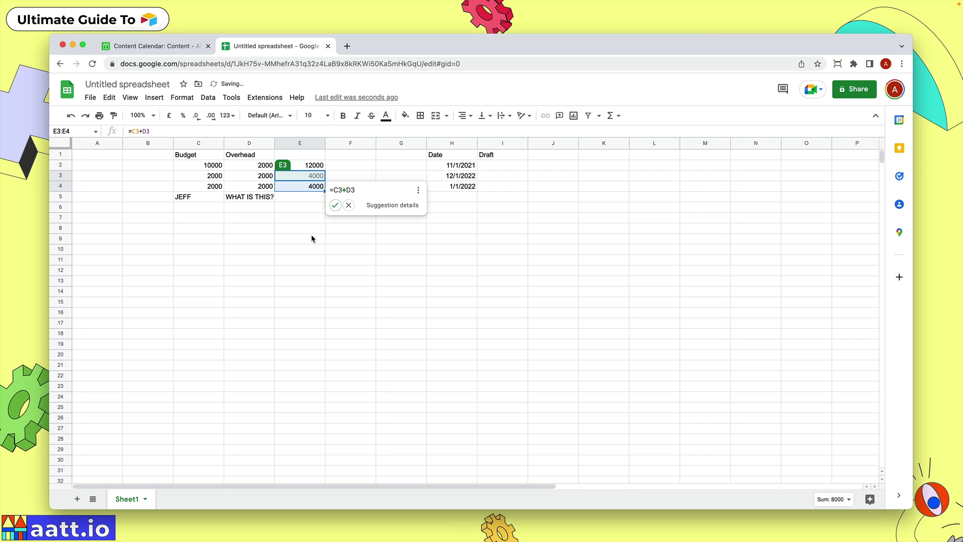
pyautogui.click(299, 190)
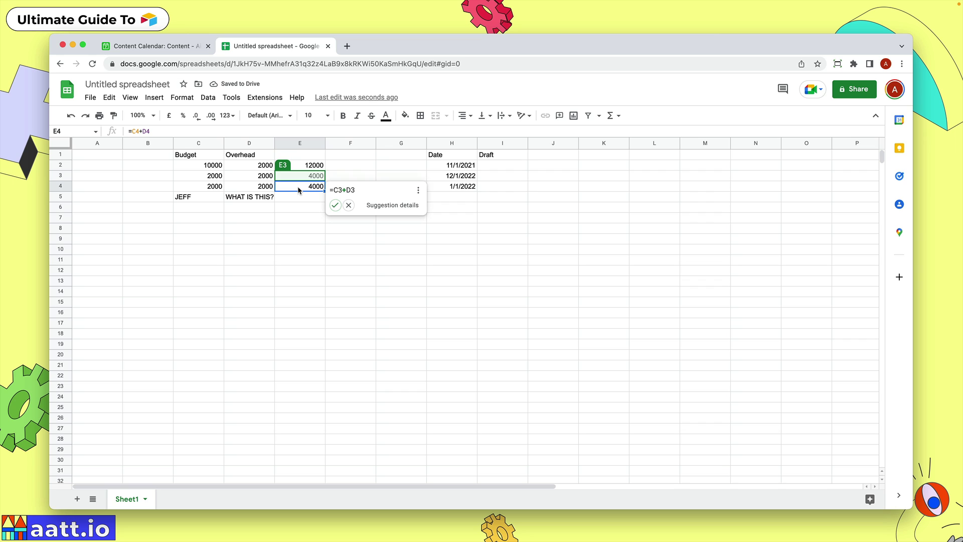
pyautogui.click(302, 199)
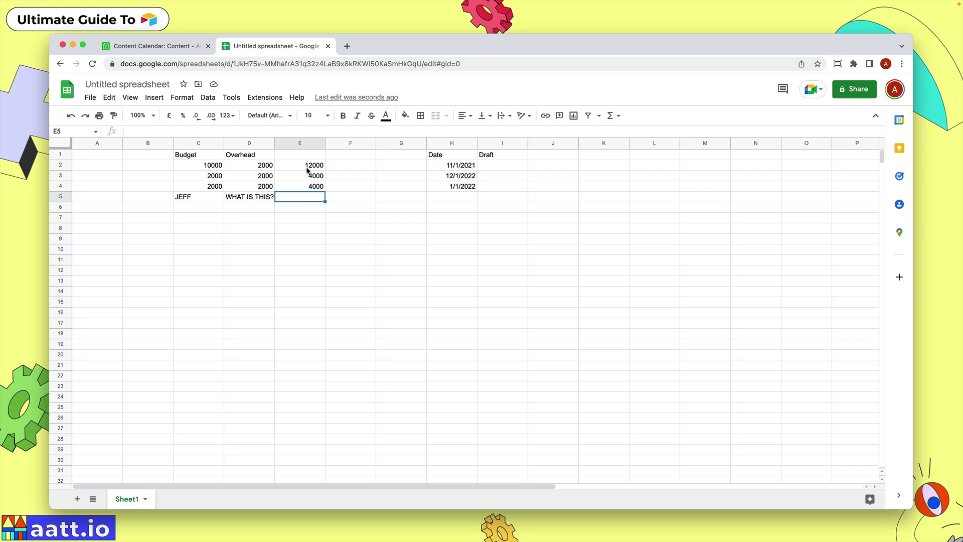
# Enter =H2-7 in I2 and auto-fill it down the Draft column.
pyautogui.click(499, 166)
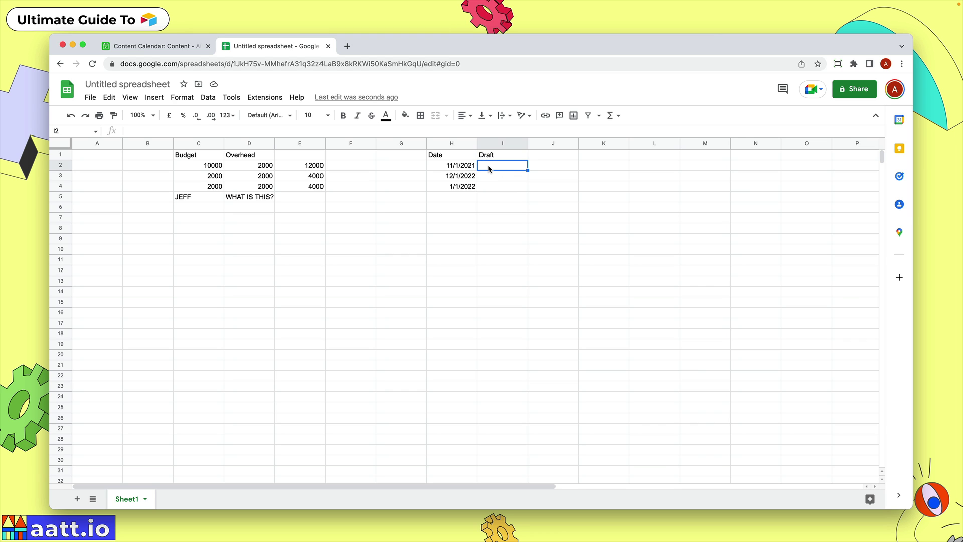
pyautogui.write('=H2-7')
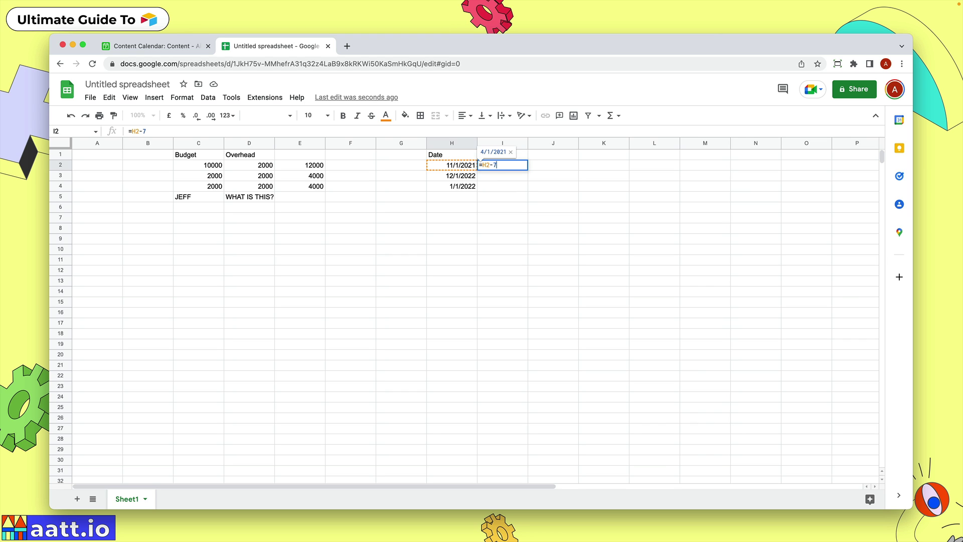
pyautogui.press('Return')
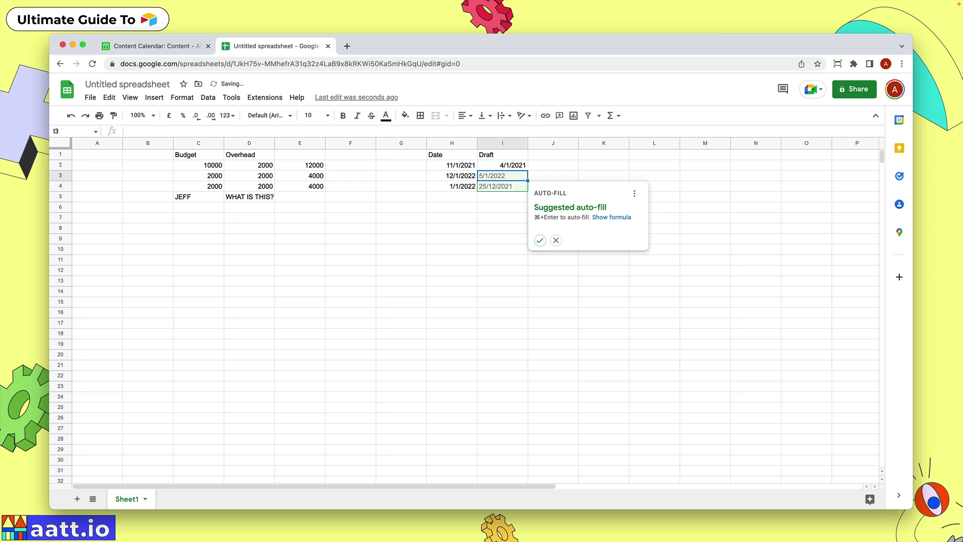
pyautogui.click(540, 240)
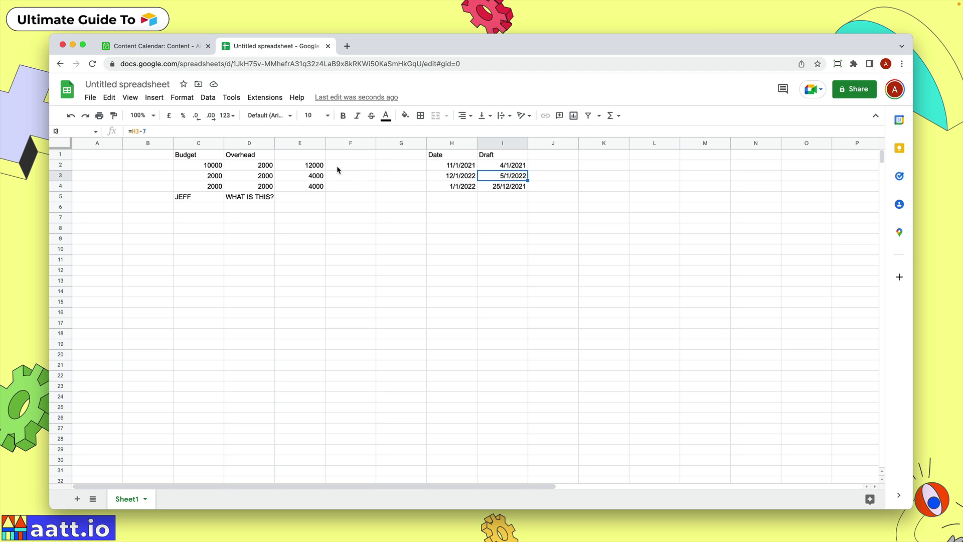
pyautogui.click(160, 53)
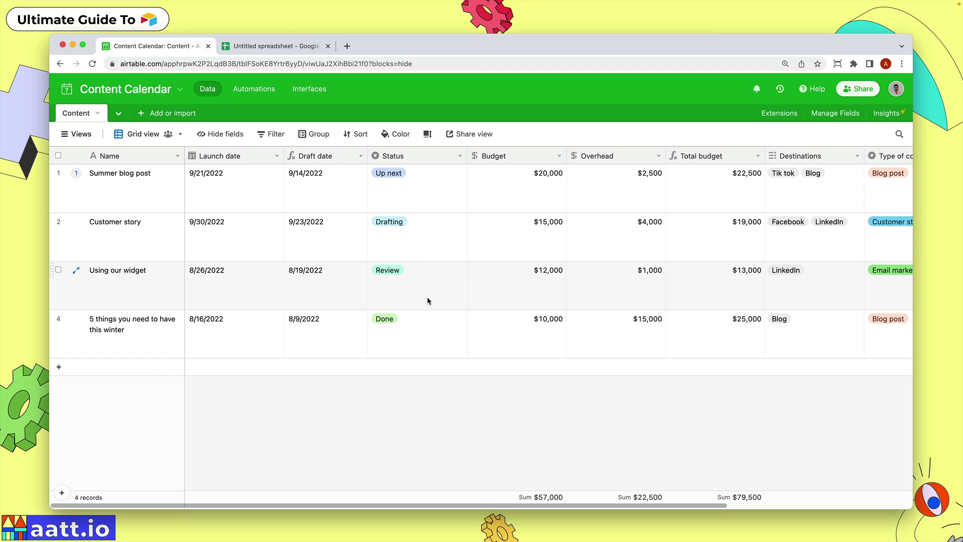